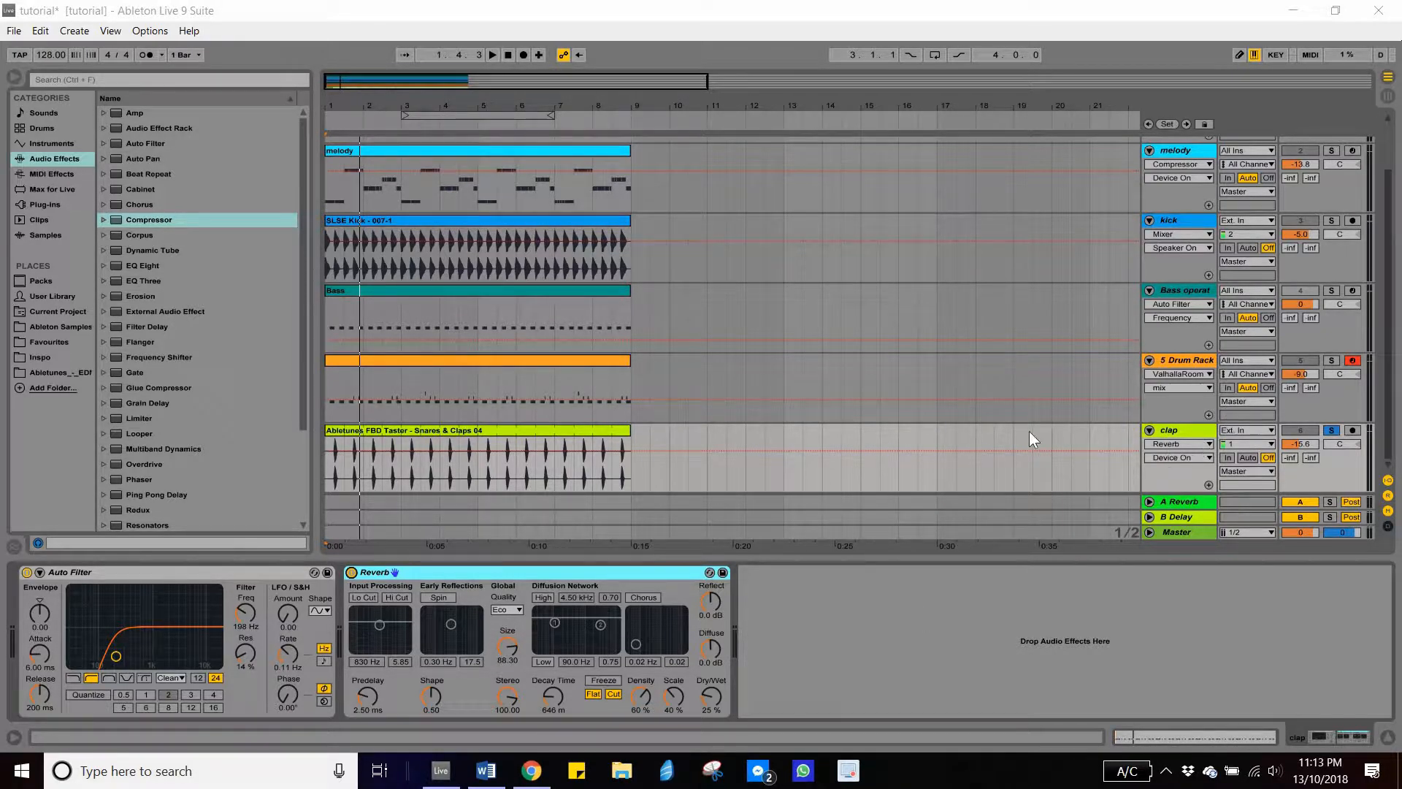
- Turn off the Reverb on the clap track and collapse its device
{"action": "left_click", "coordinate": [1170, 431]}
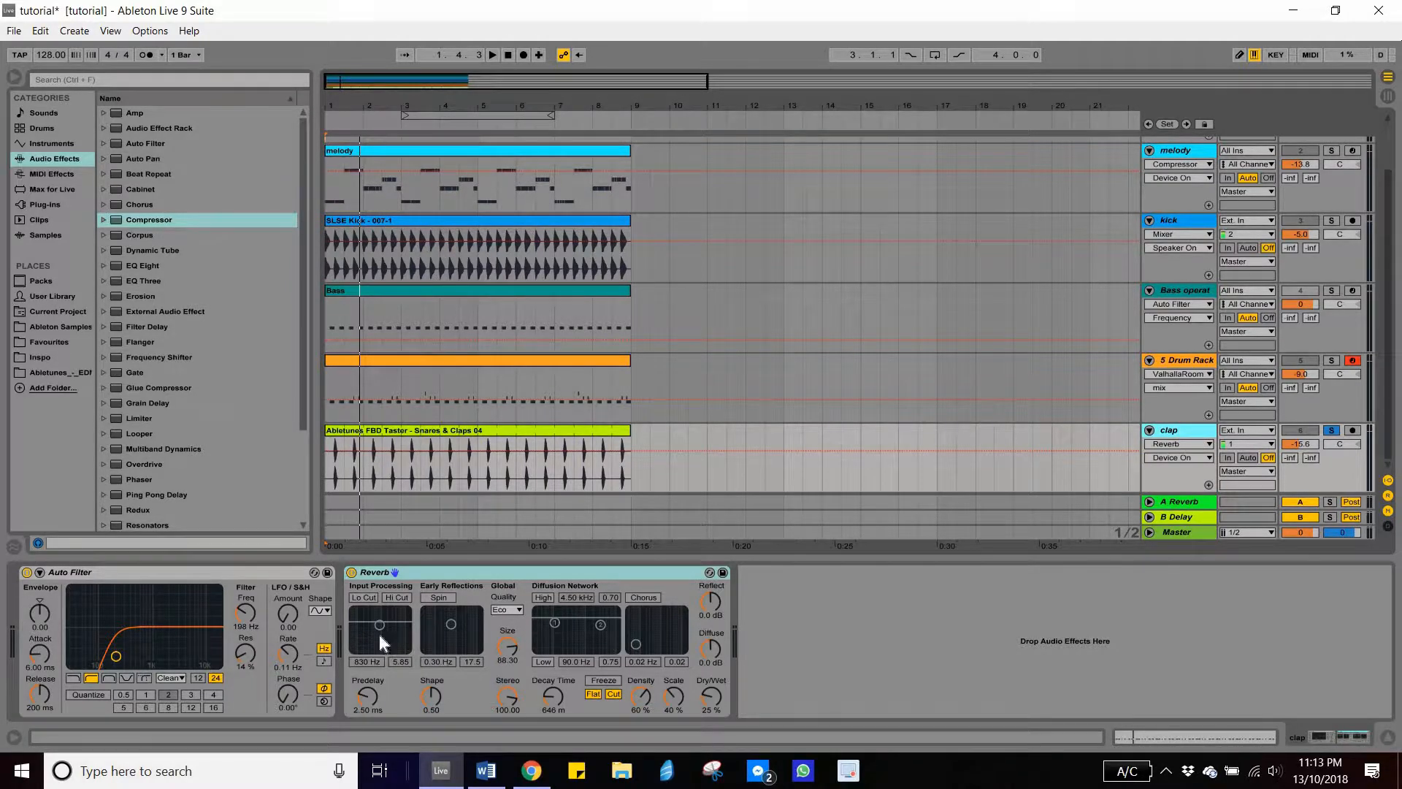
{"action": "left_click", "coordinate": [351, 572]}
{"action": "double_click", "coordinate": [436, 572]}
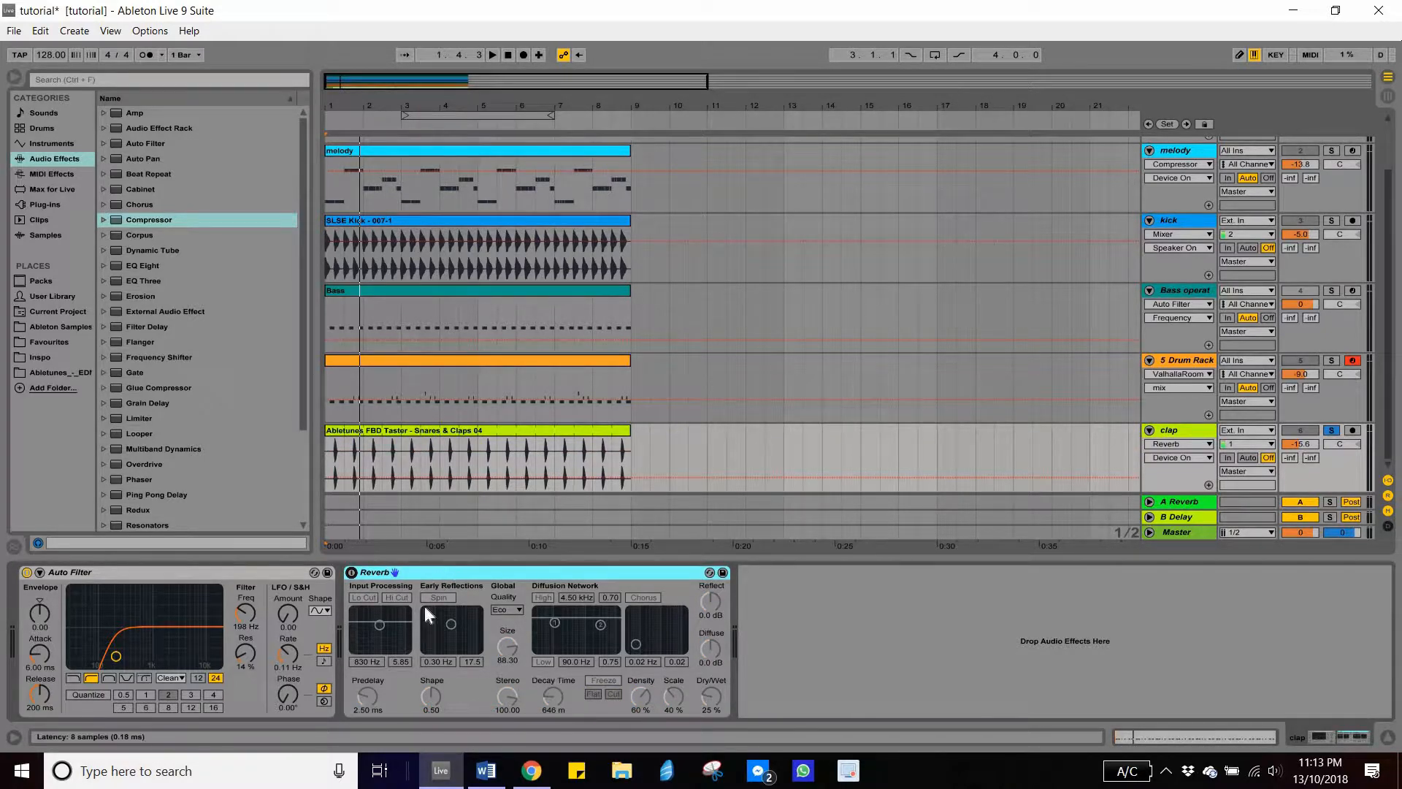
{"action": "double_click", "coordinate": [349, 616]}
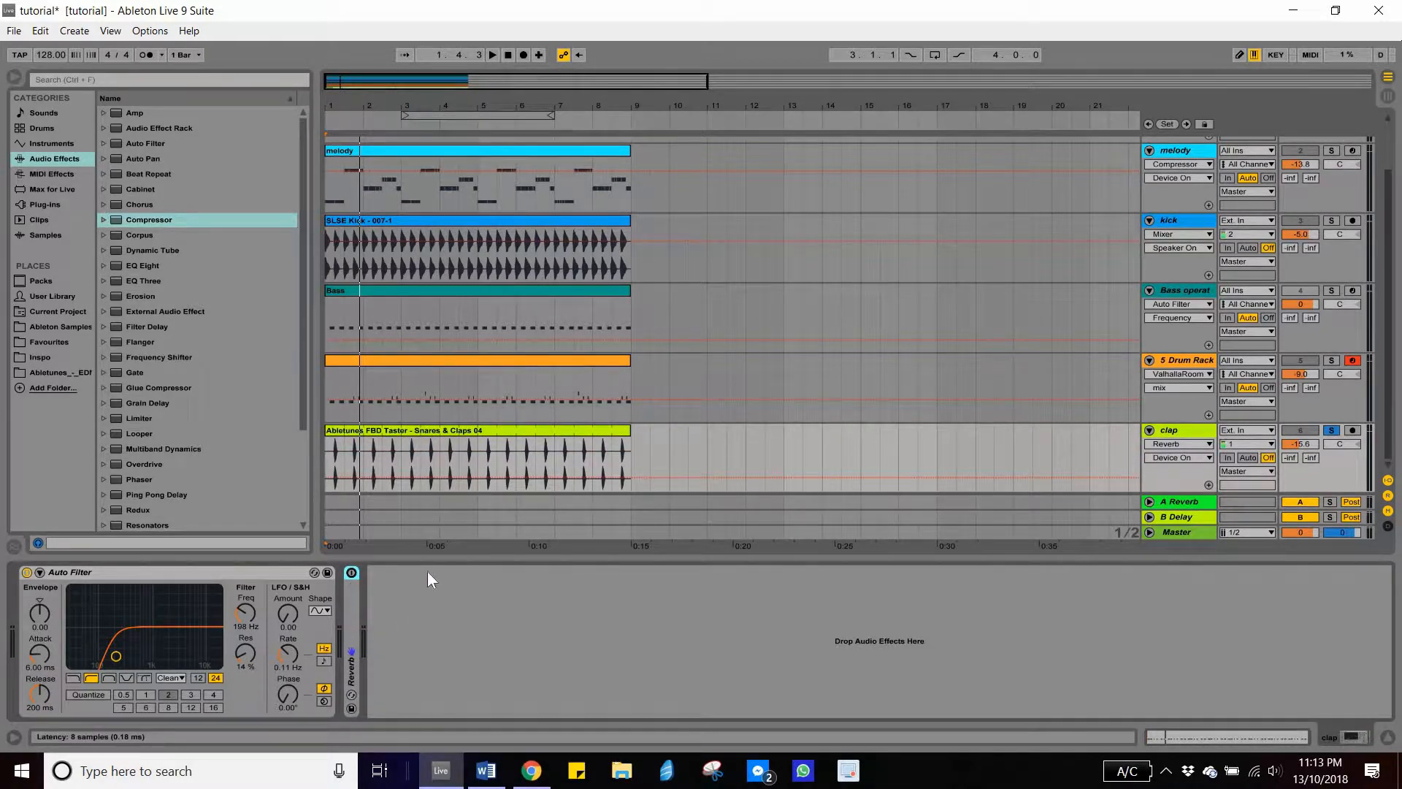
{"action": "double_click", "coordinate": [428, 571]}
{"action": "double_click", "coordinate": [226, 577]}
{"action": "double_click", "coordinate": [31, 610]}
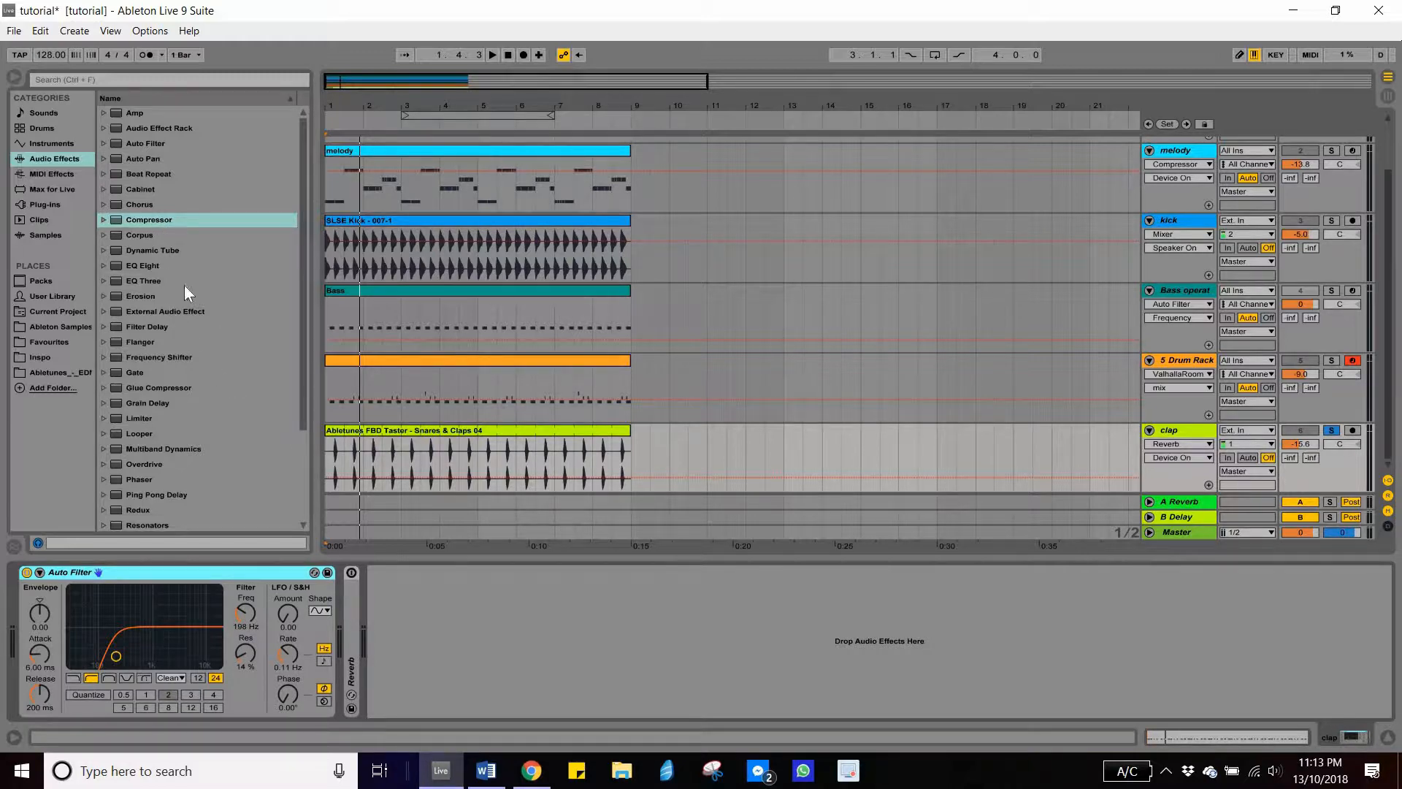
- Add a Compressor after the Reverb on the clap track and enable its automatic release
{"action": "left_click_drag", "start_coordinate": [143, 219], "coordinate": [416, 609]}
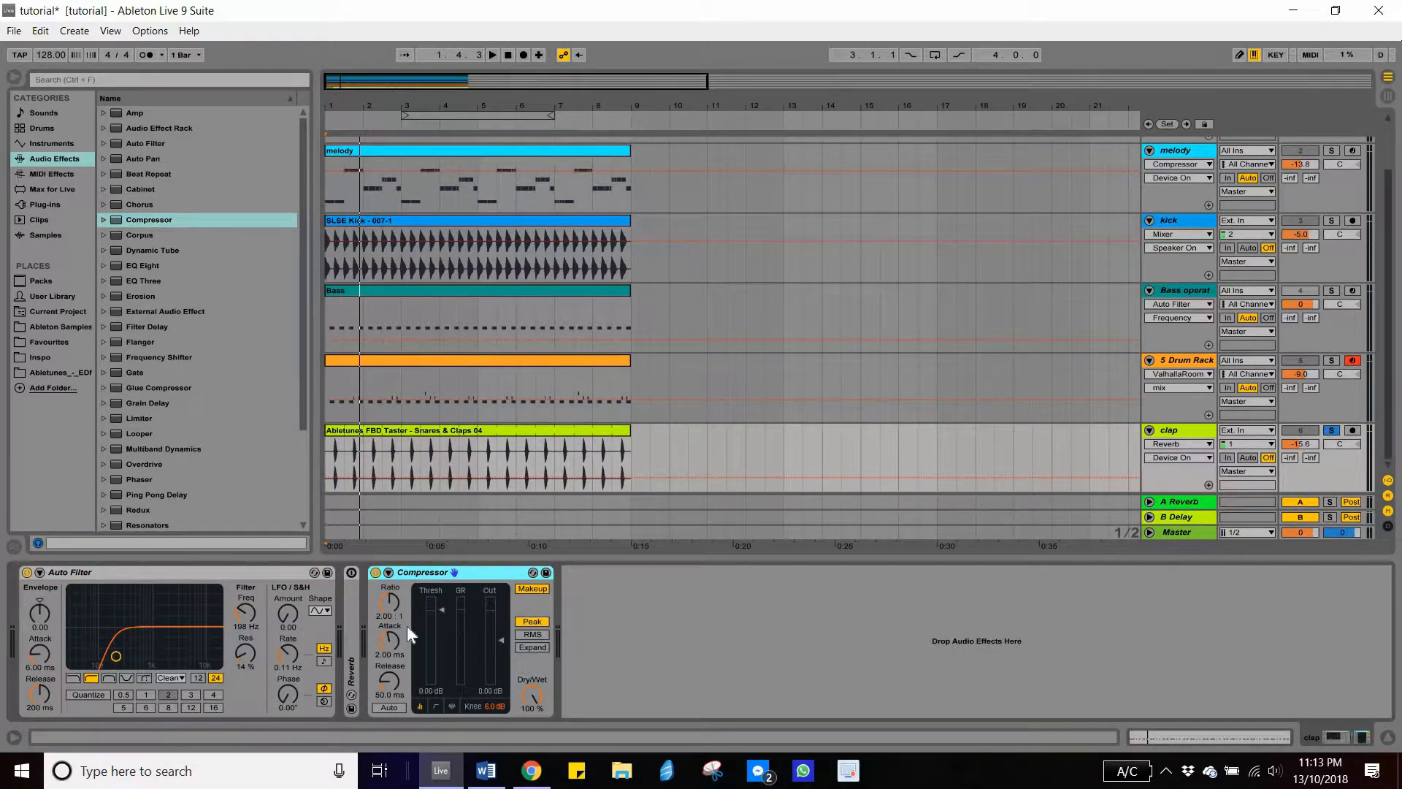
{"action": "left_click", "coordinate": [390, 707]}
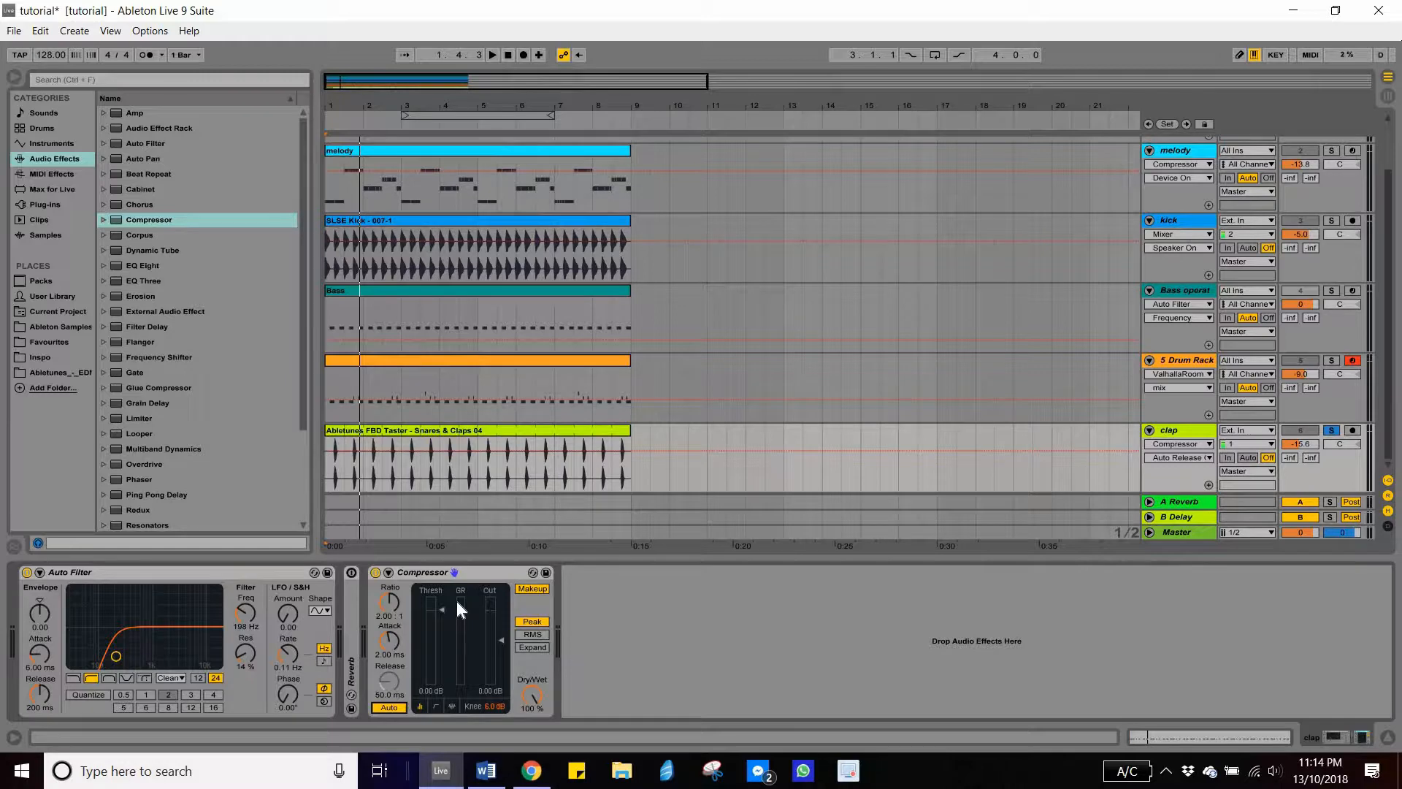
- Lower the Compressor's threshold to -inf dB and audition the clap
{"action": "left_click_drag", "start_coordinate": [363, 104], "coordinate": [537, 447]}
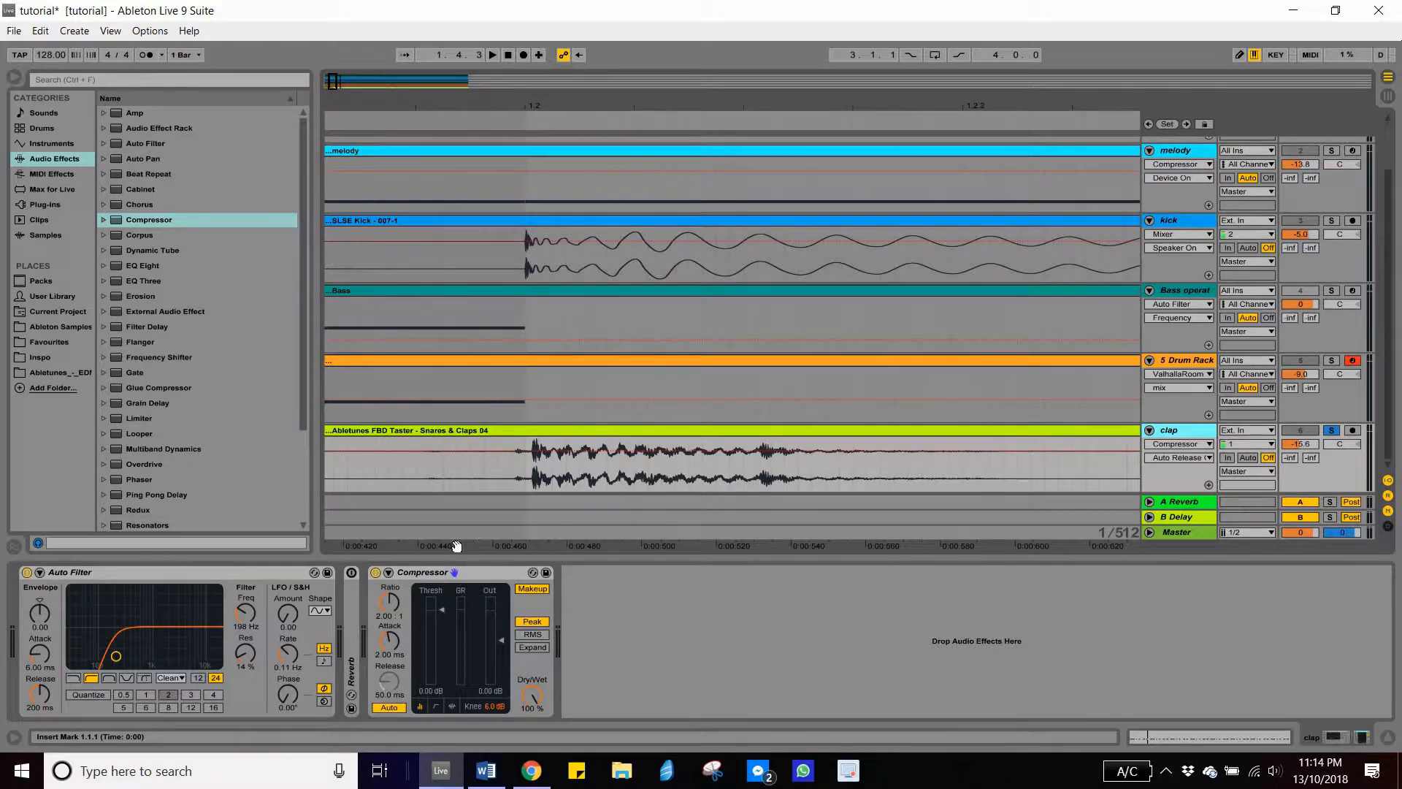
{"action": "left_click", "coordinate": [442, 608]}
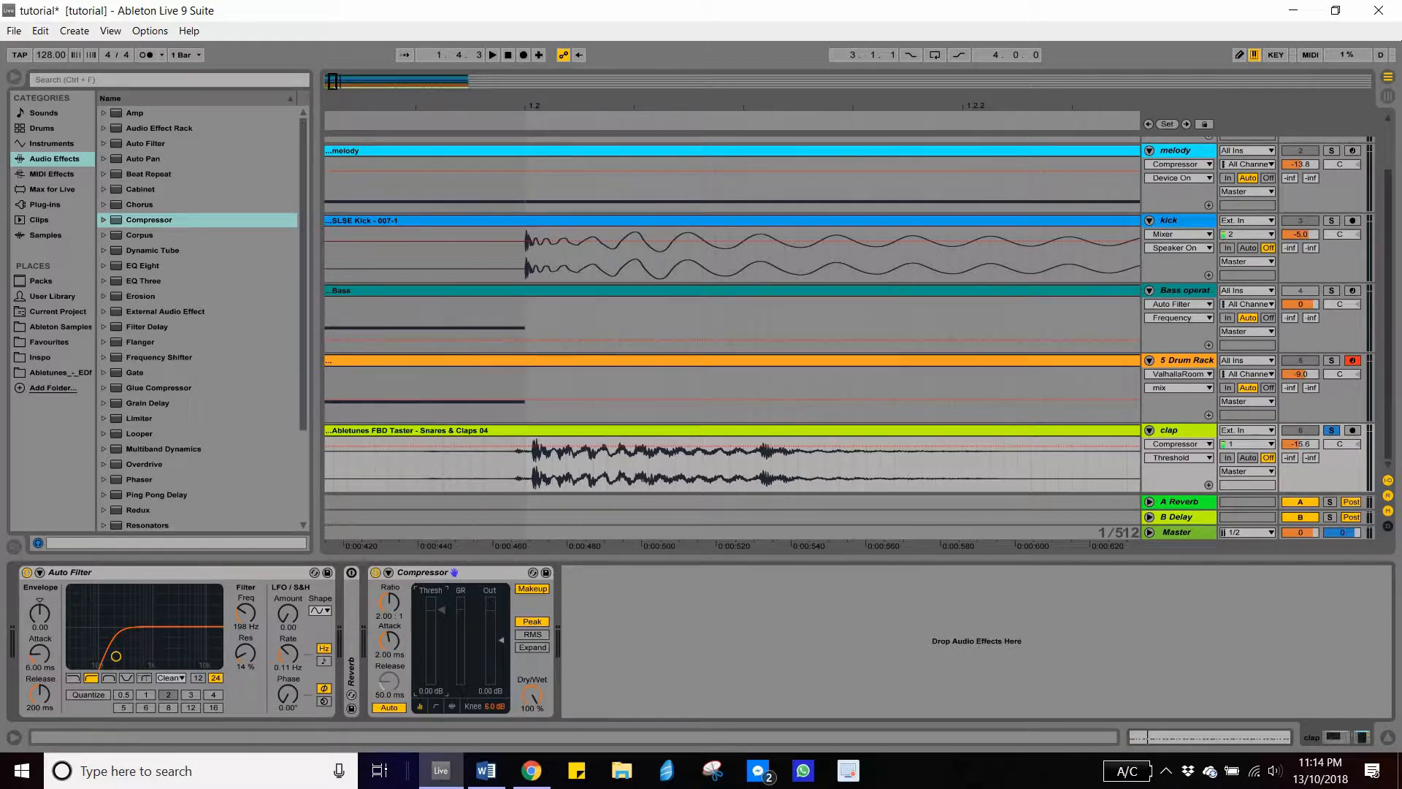
{"action": "left_click_drag", "start_coordinate": [443, 622], "coordinate": [442, 690]}
{"action": "key", "text": "space"}
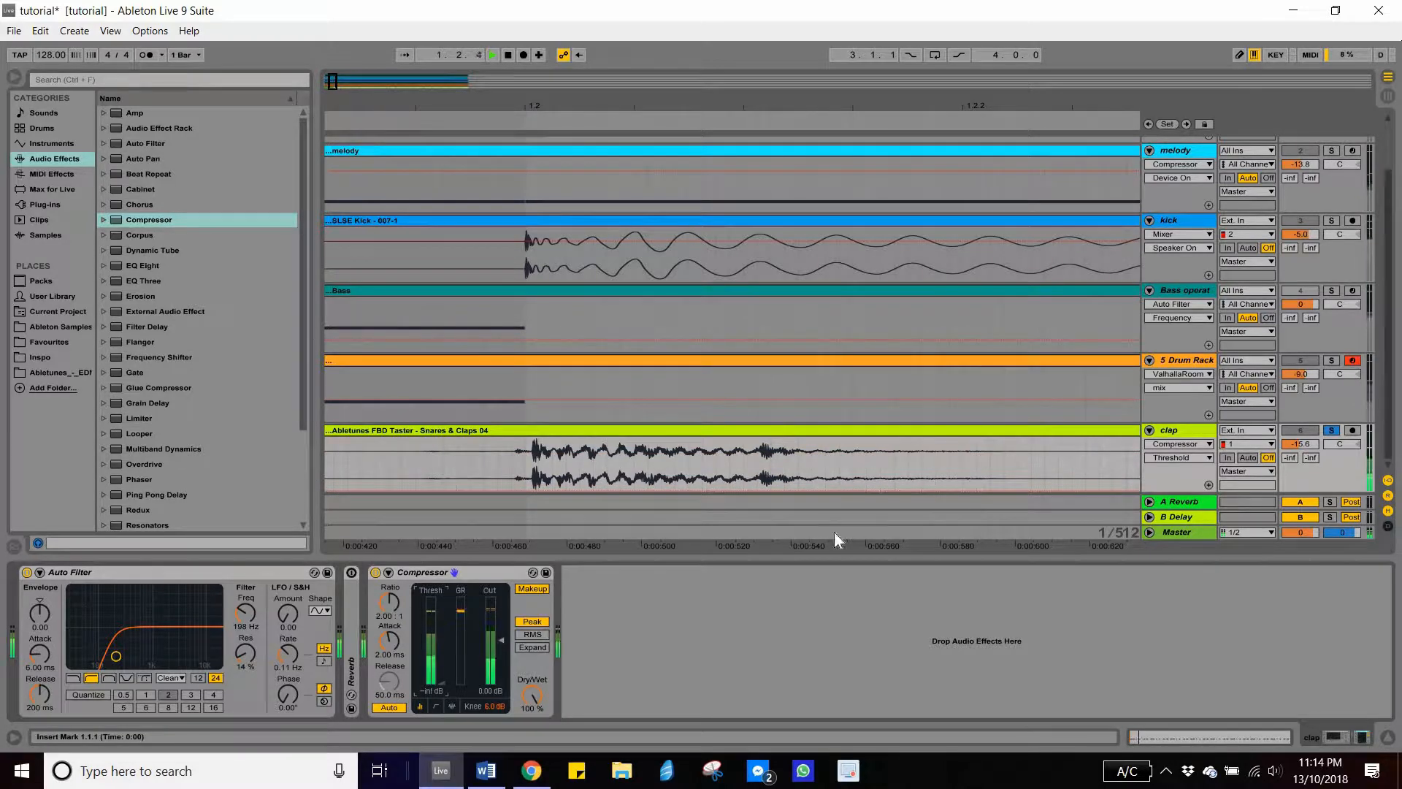
{"action": "key", "text": "space"}
- Raise the Compressor's threshold to 0.13 dB, audition the clap, and lower it back to -inf dB during playback
{"action": "left_click_drag", "start_coordinate": [442, 683], "coordinate": [442, 610]}
{"action": "key", "text": "space"}
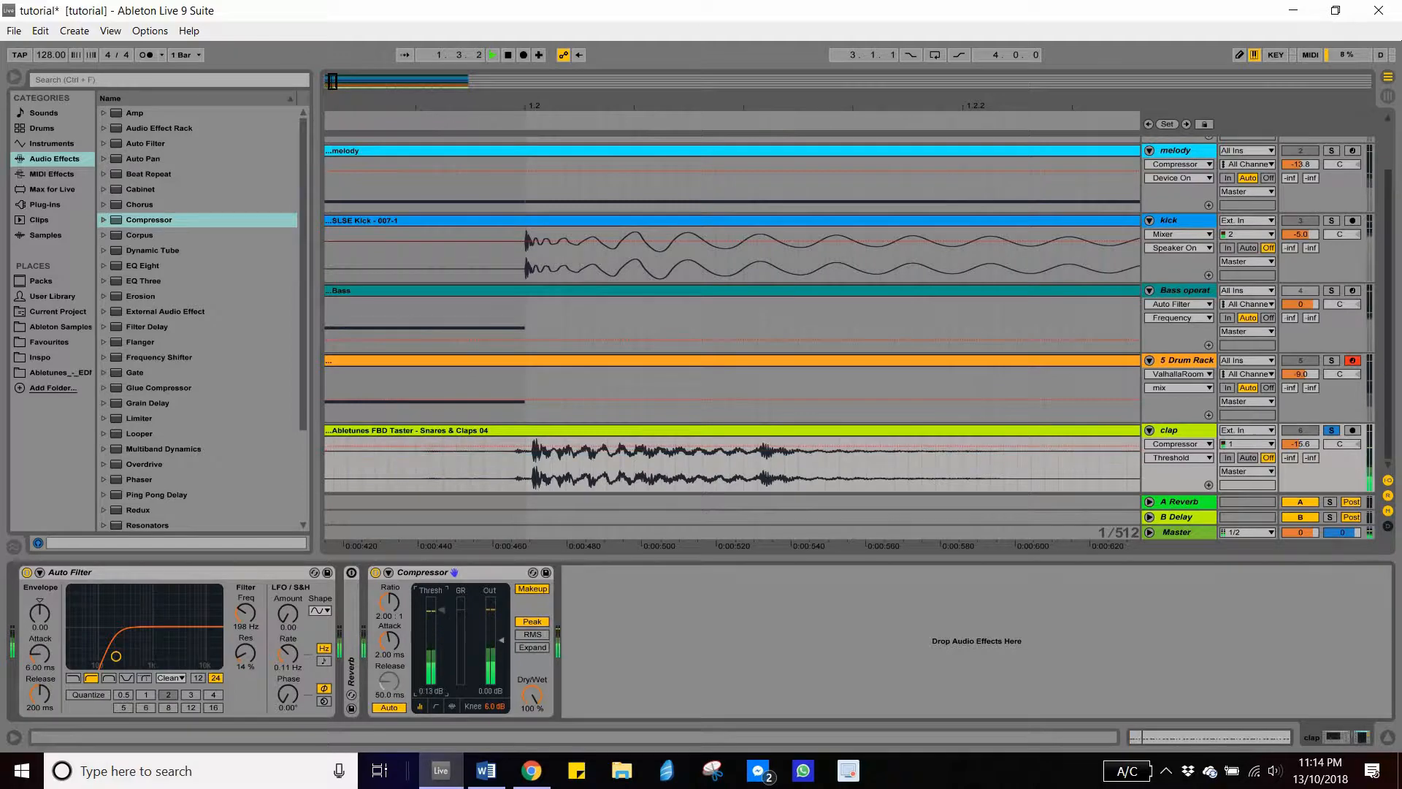
{"action": "key", "text": "space"}
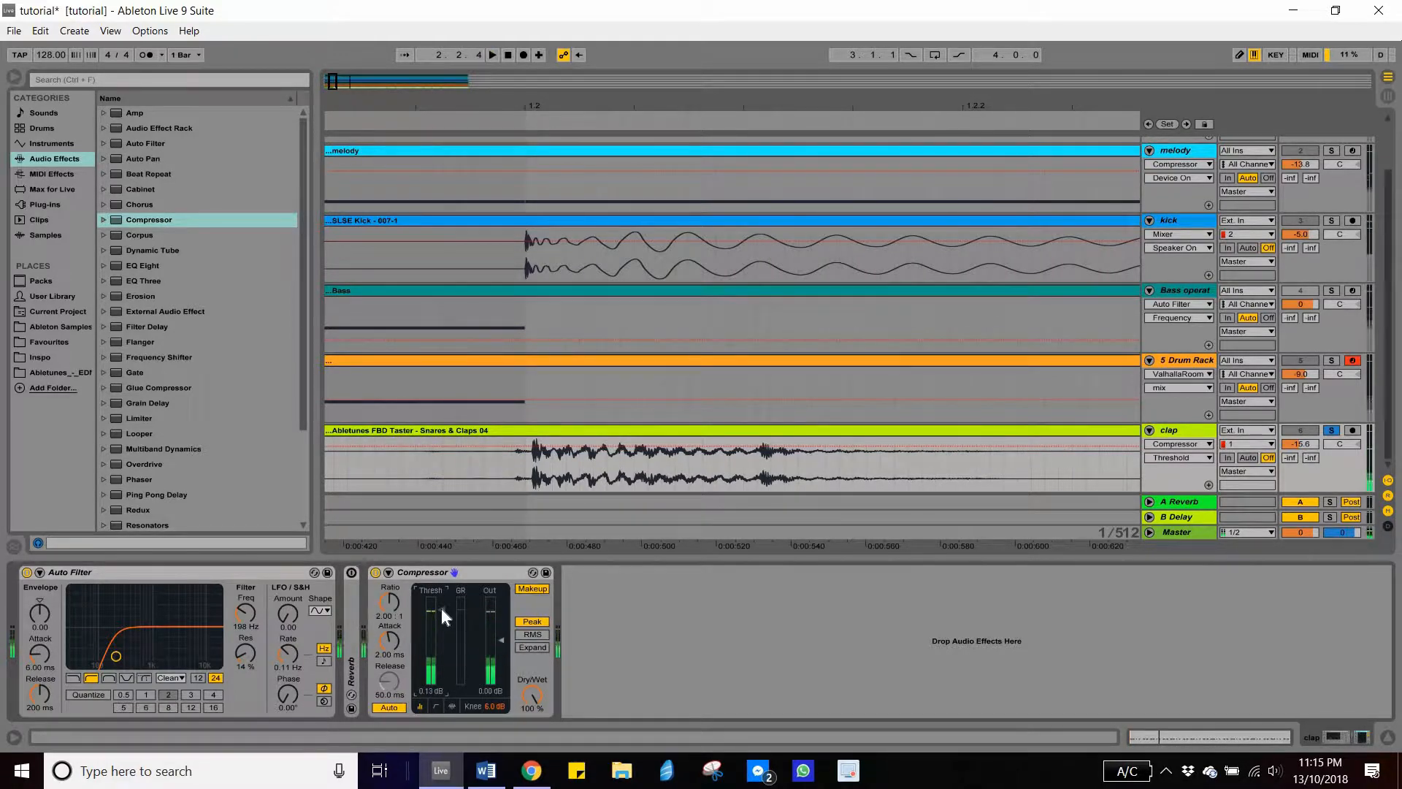
{"action": "key", "text": "space"}
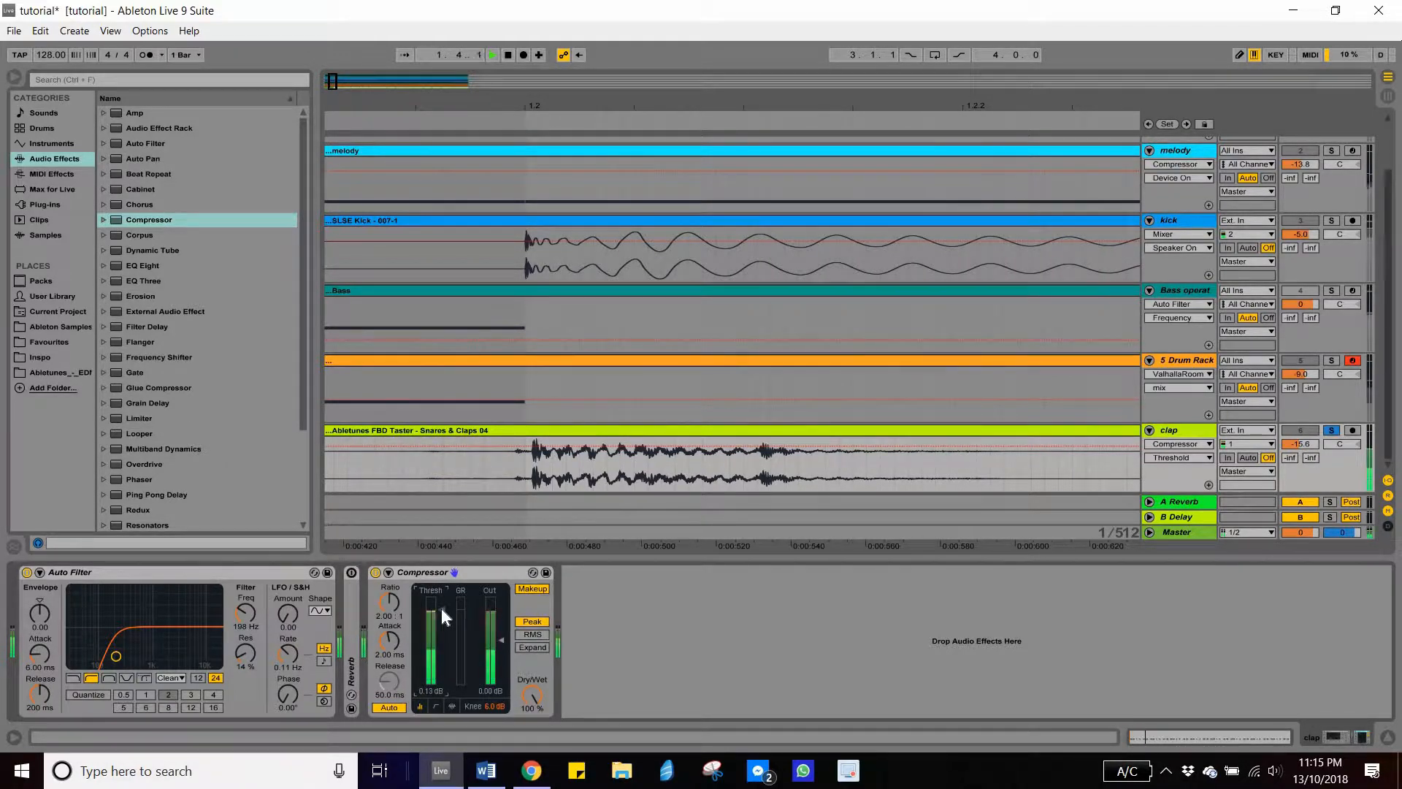
{"action": "left_click_drag", "start_coordinate": [442, 609], "coordinate": [441, 682]}
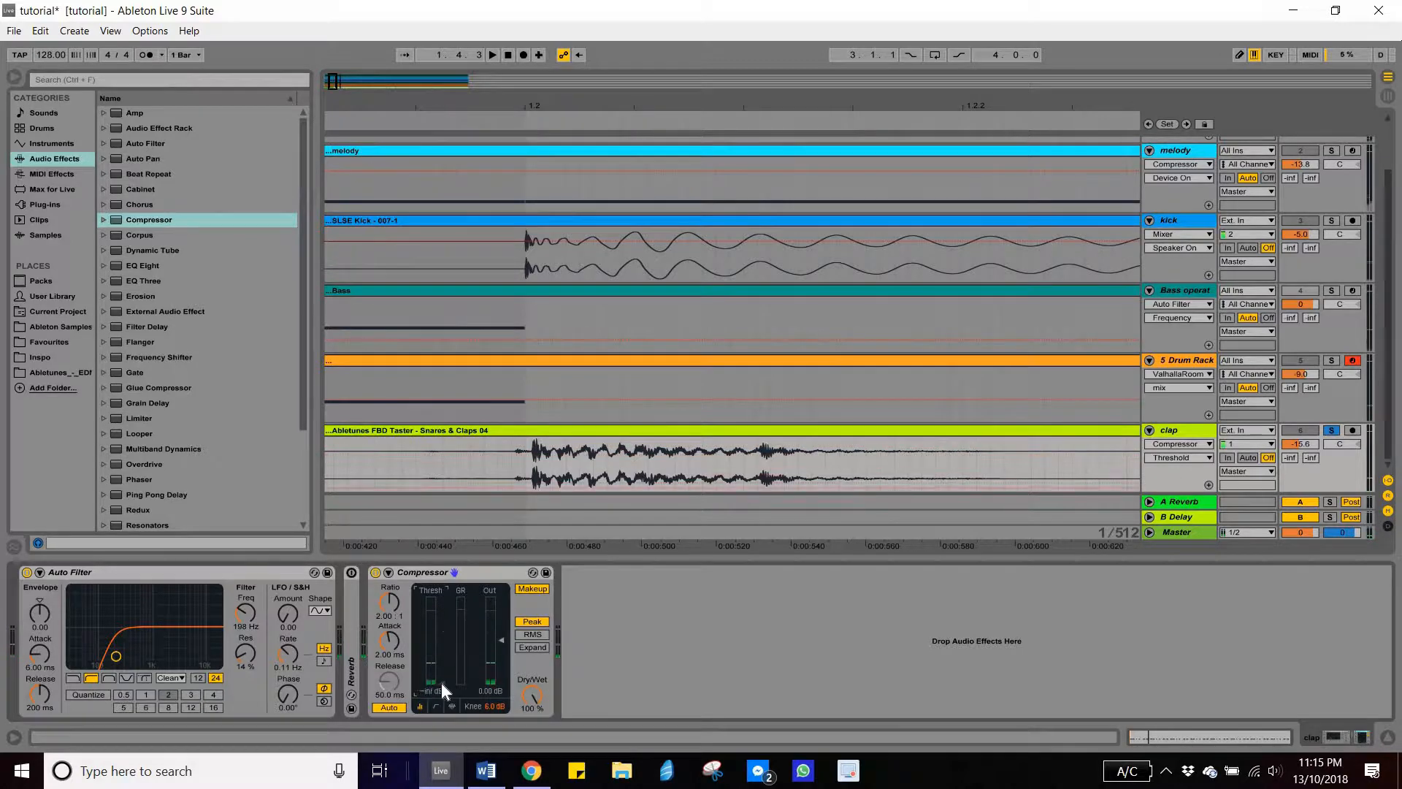
- Shorten the Compressor's attack to 0.01 ms
{"action": "left_click_drag", "start_coordinate": [388, 634], "coordinate": [488, 714]}
{"action": "left_click_drag", "start_coordinate": [392, 638], "coordinate": [393, 613]}
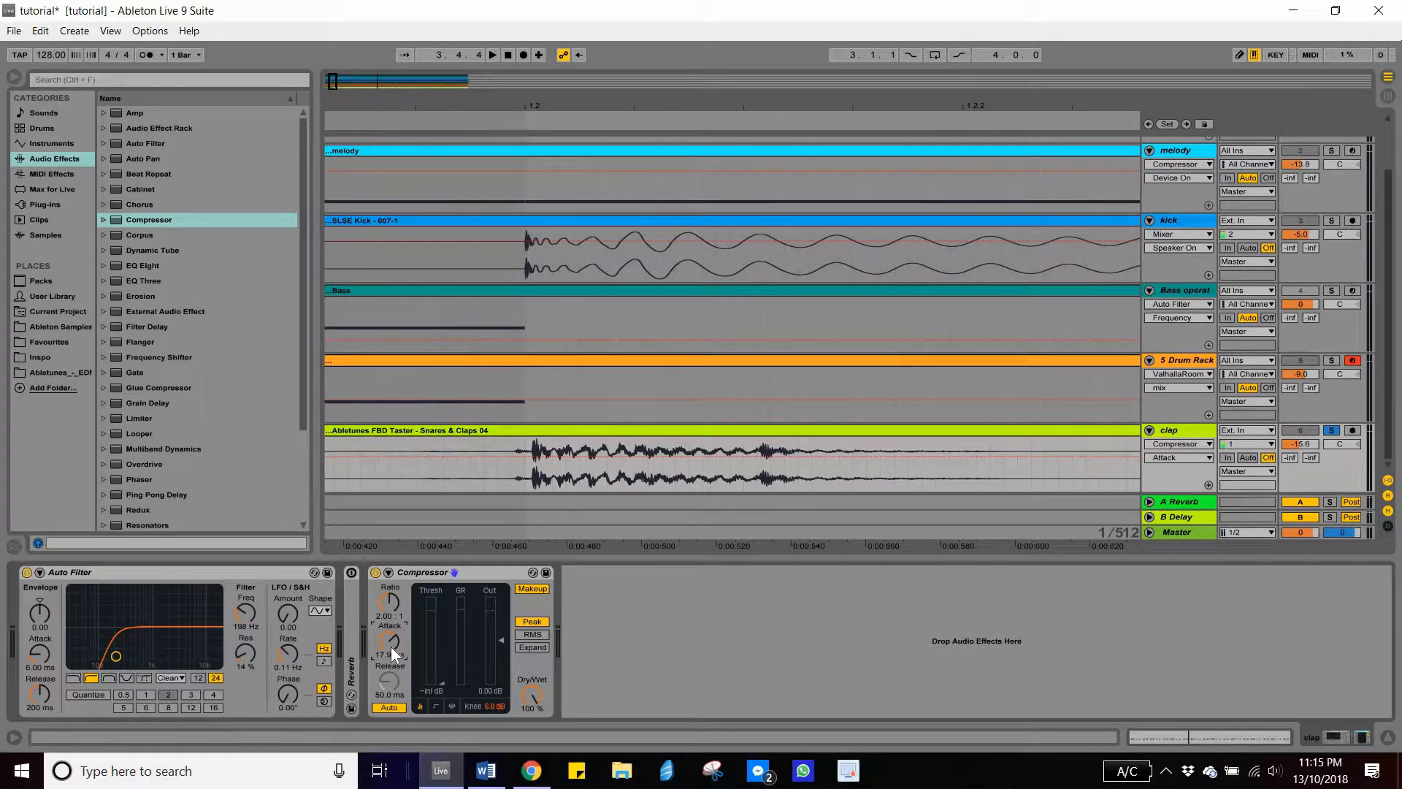
{"action": "left_click_drag", "start_coordinate": [391, 643], "coordinate": [389, 640]}
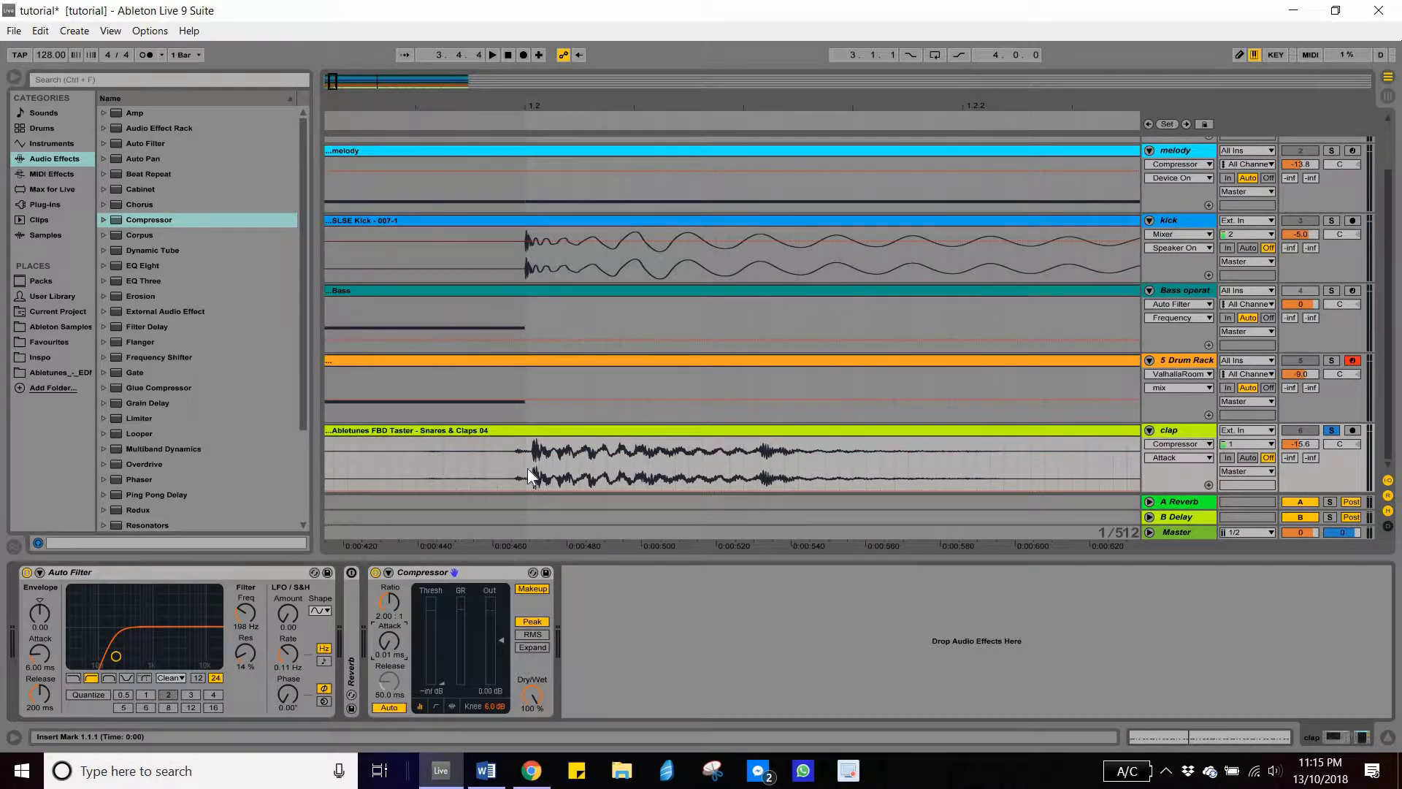
- Raise the Compressor's threshold to -18.7 dB, start playback, and lower it to -inf dB while listening to the clap
{"action": "left_click_drag", "start_coordinate": [442, 684], "coordinate": [442, 648]}
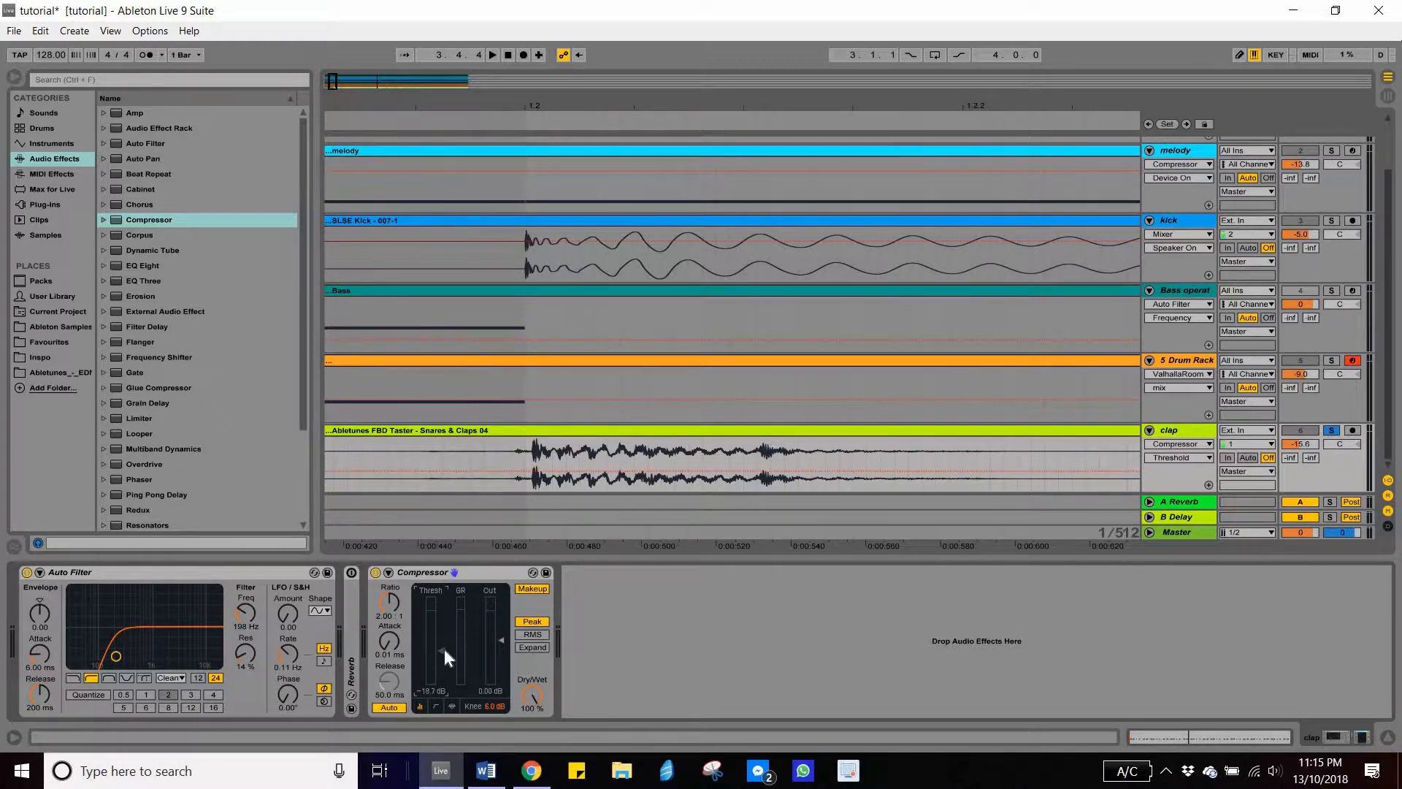
{"action": "key", "text": "space"}
{"action": "left_click_drag", "start_coordinate": [442, 652], "coordinate": [444, 682]}
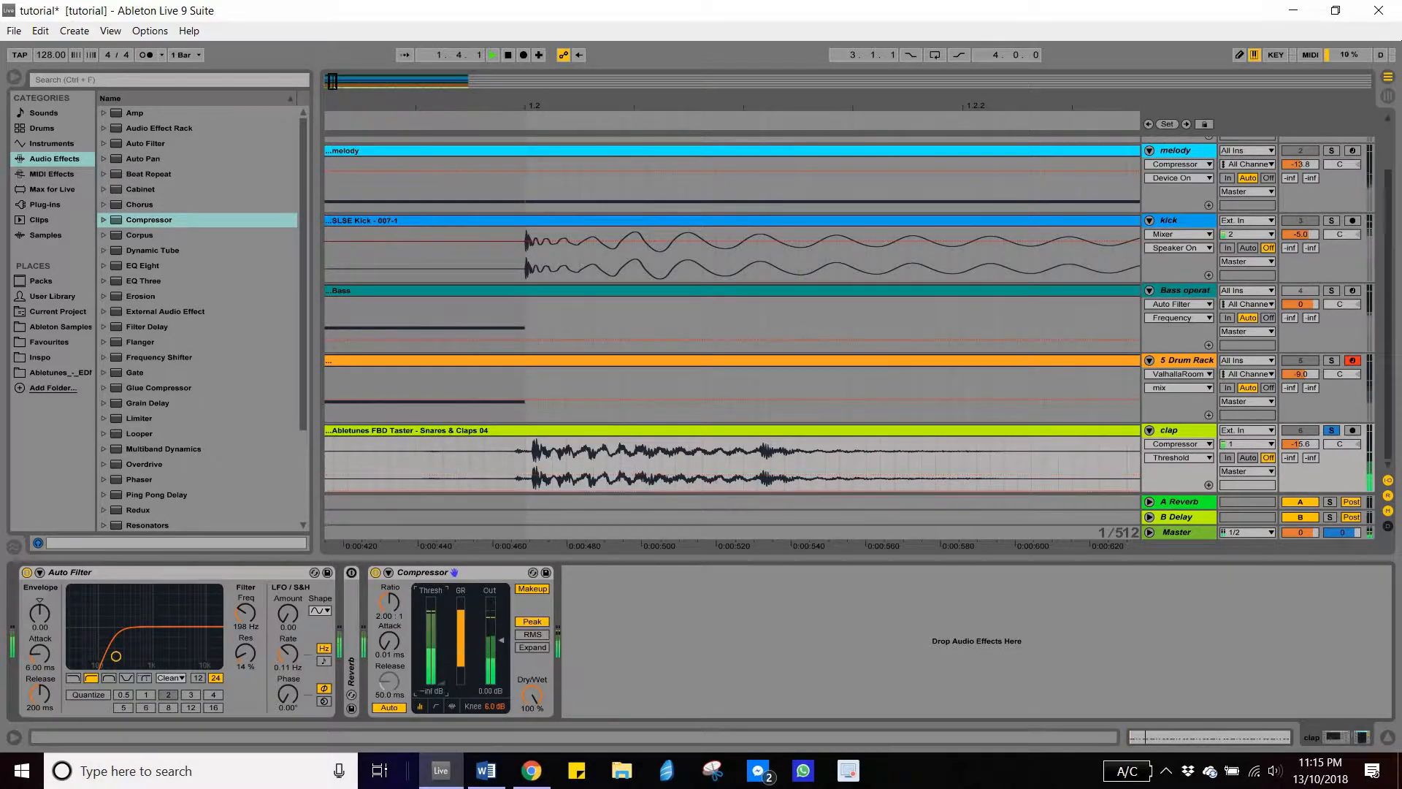
{"action": "key", "text": "space"}
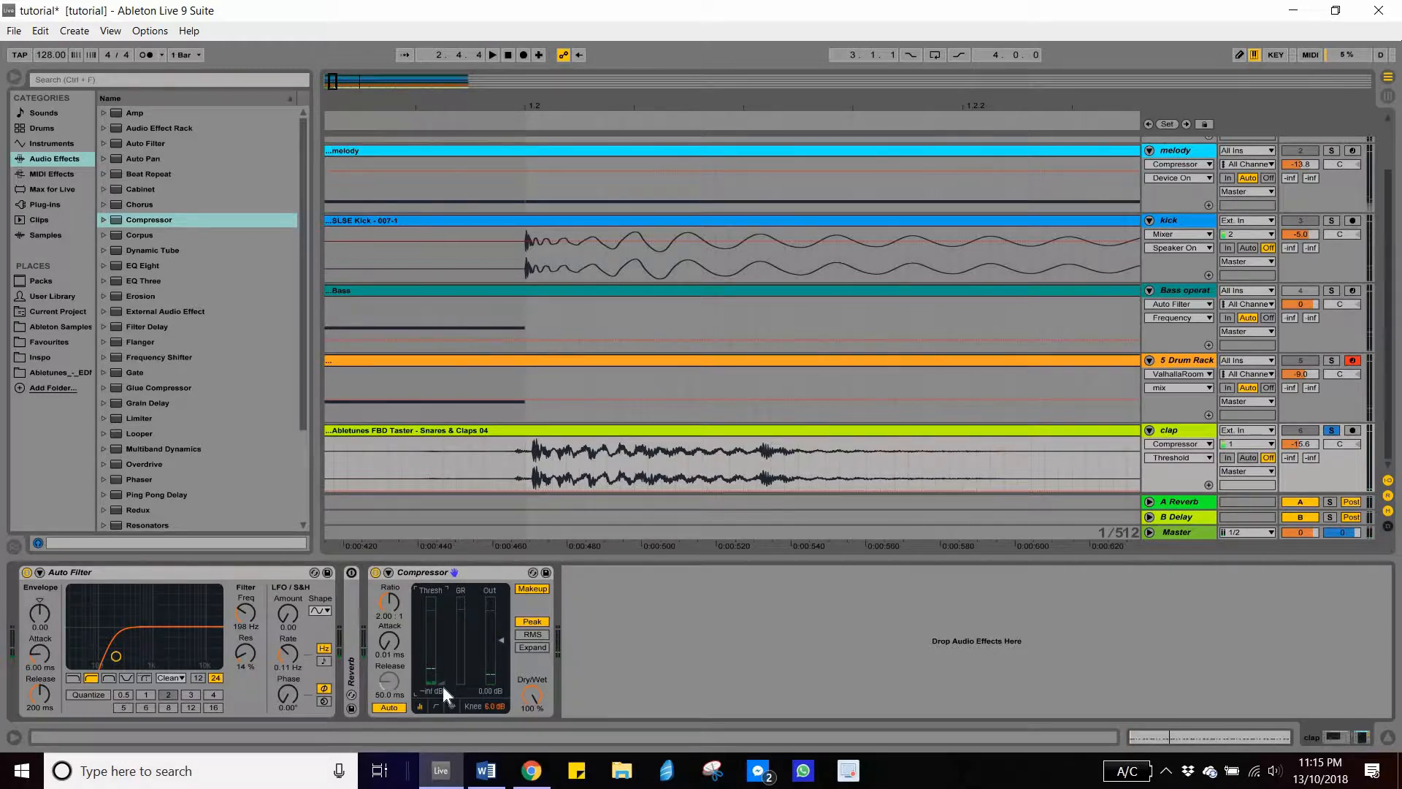
- Raise the Compressor's threshold to -0.24 dB and bring it back down to -inf dB
{"action": "left_click_drag", "start_coordinate": [442, 683], "coordinate": [442, 610]}
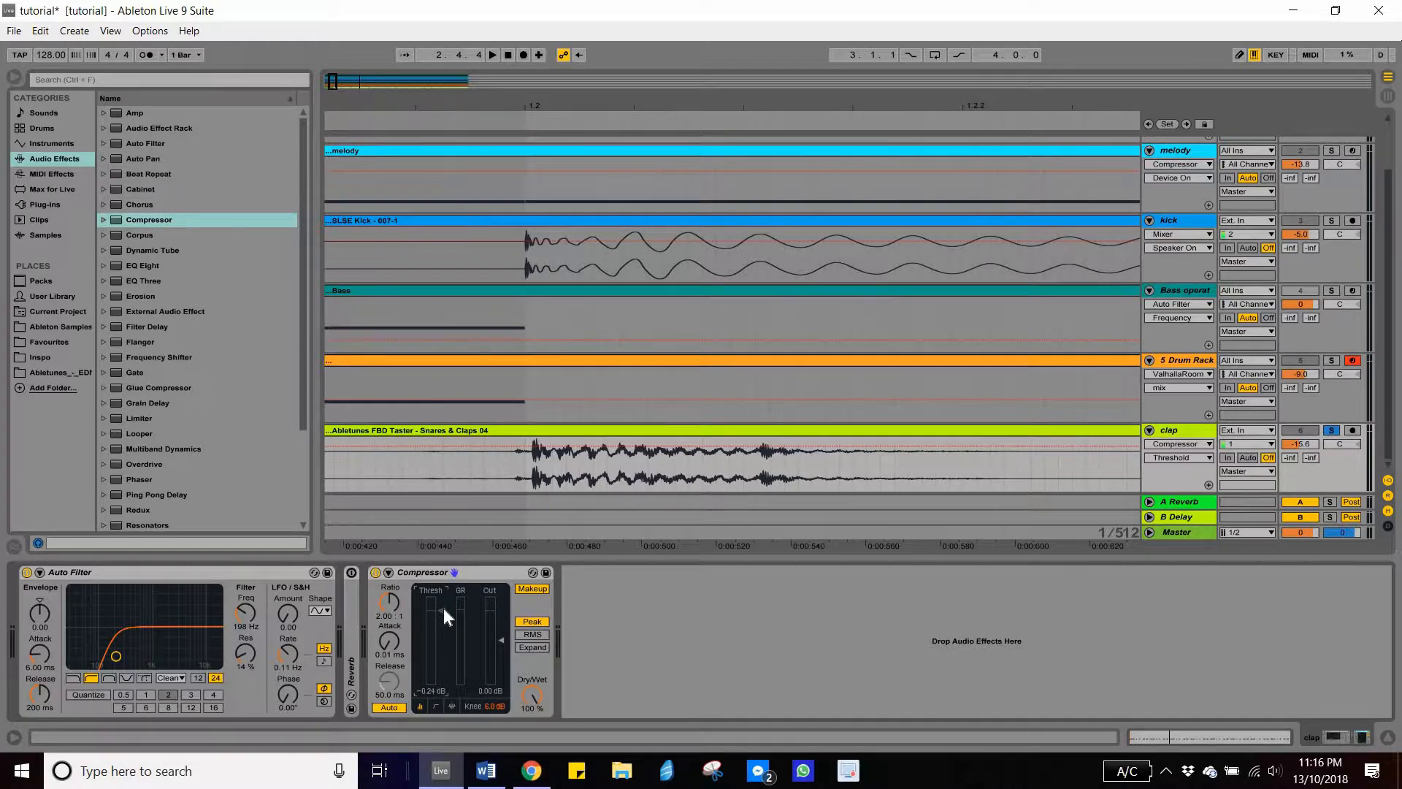
{"action": "left_click", "coordinate": [389, 641]}
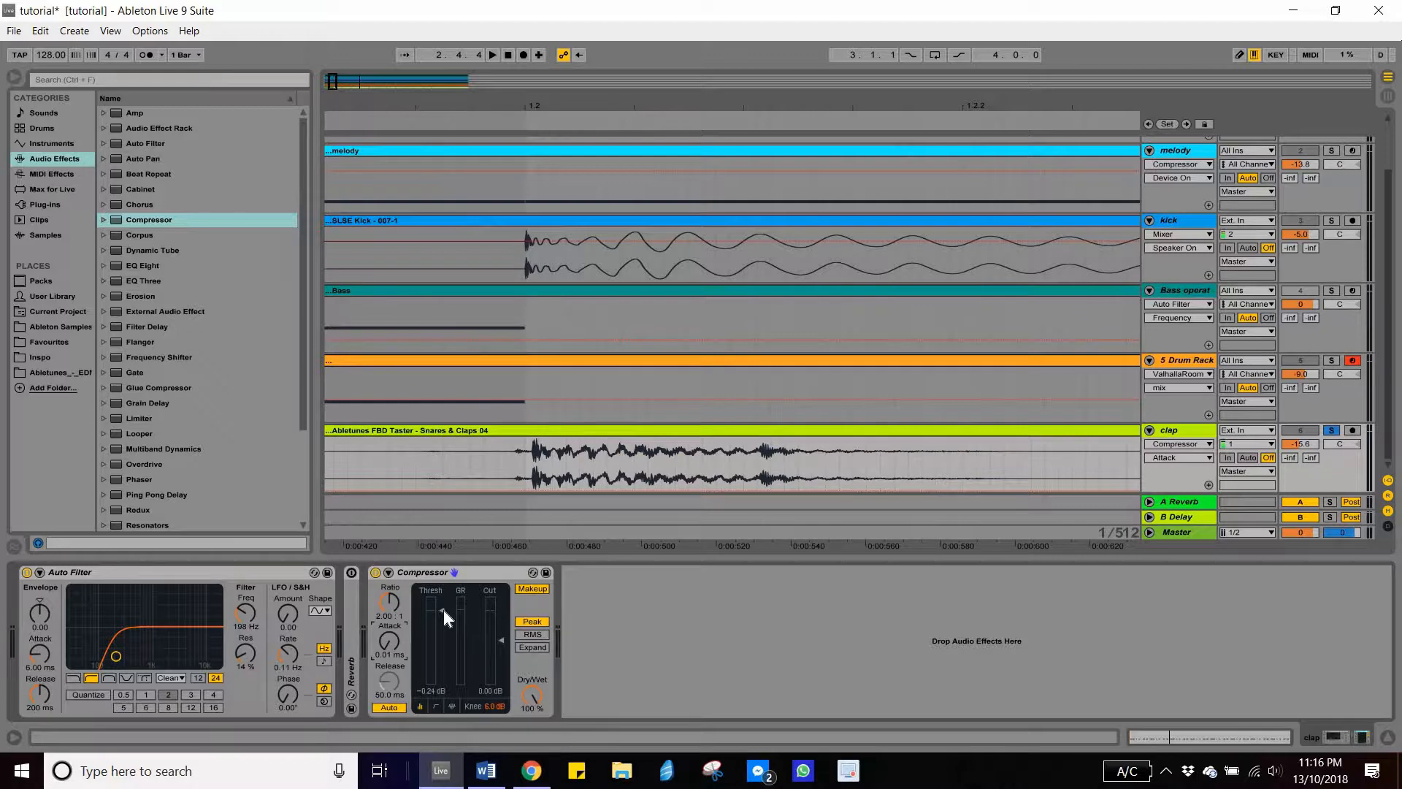
{"action": "left_click_drag", "start_coordinate": [444, 611], "coordinate": [444, 683]}
- Set the Compressor's threshold to -5.96 dB while auditioning the clap
{"action": "key", "text": "space"}
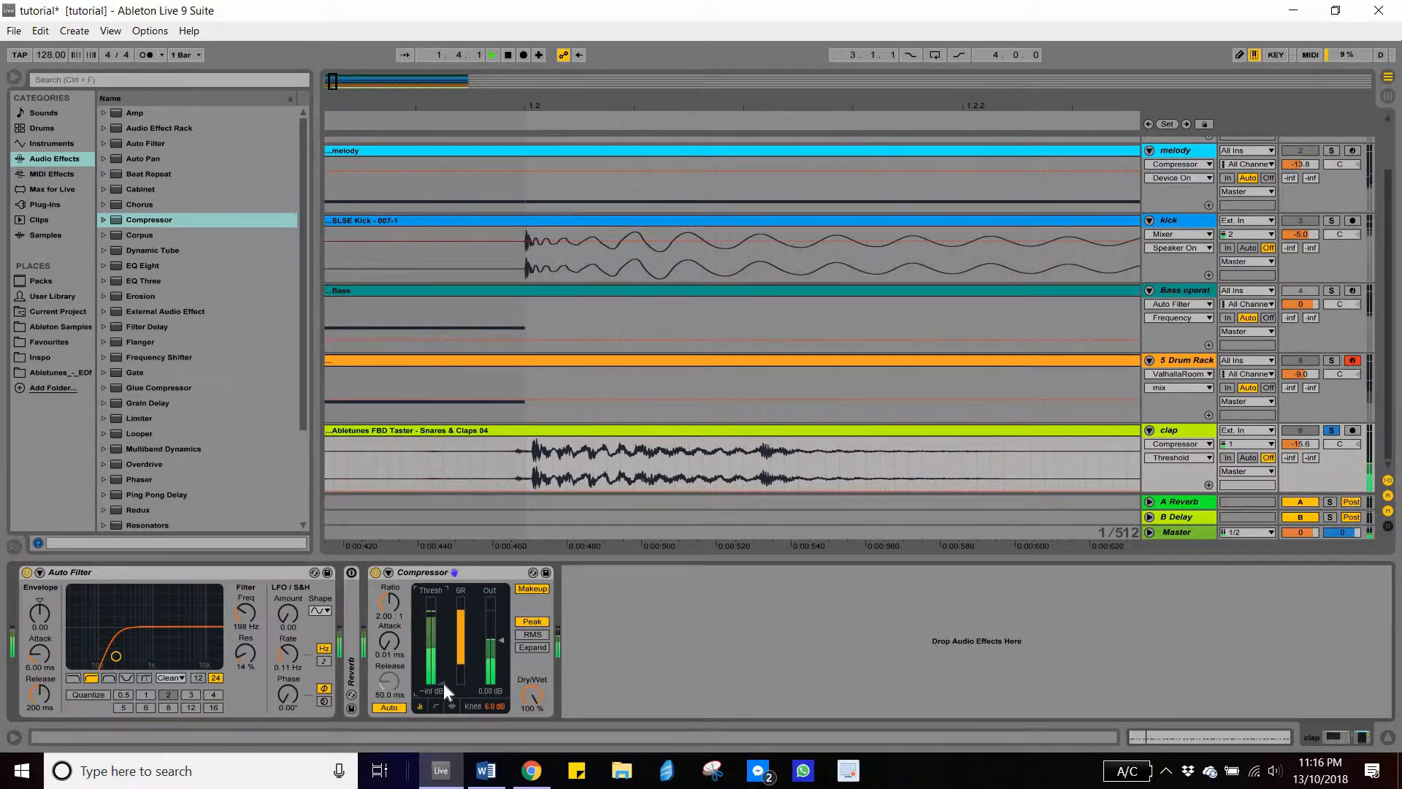
{"action": "left_click_drag", "start_coordinate": [444, 684], "coordinate": [444, 670]}
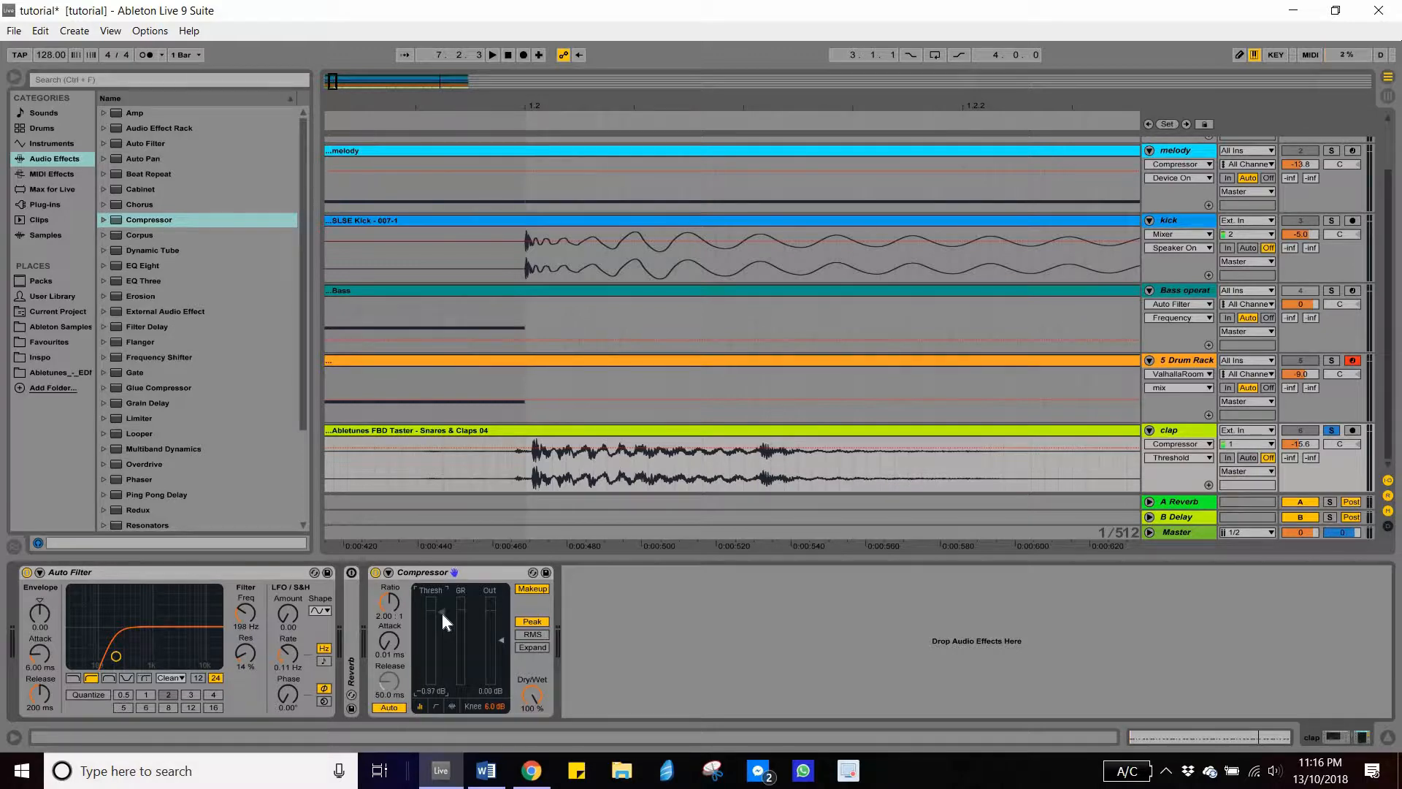
{"action": "key", "text": "space"}
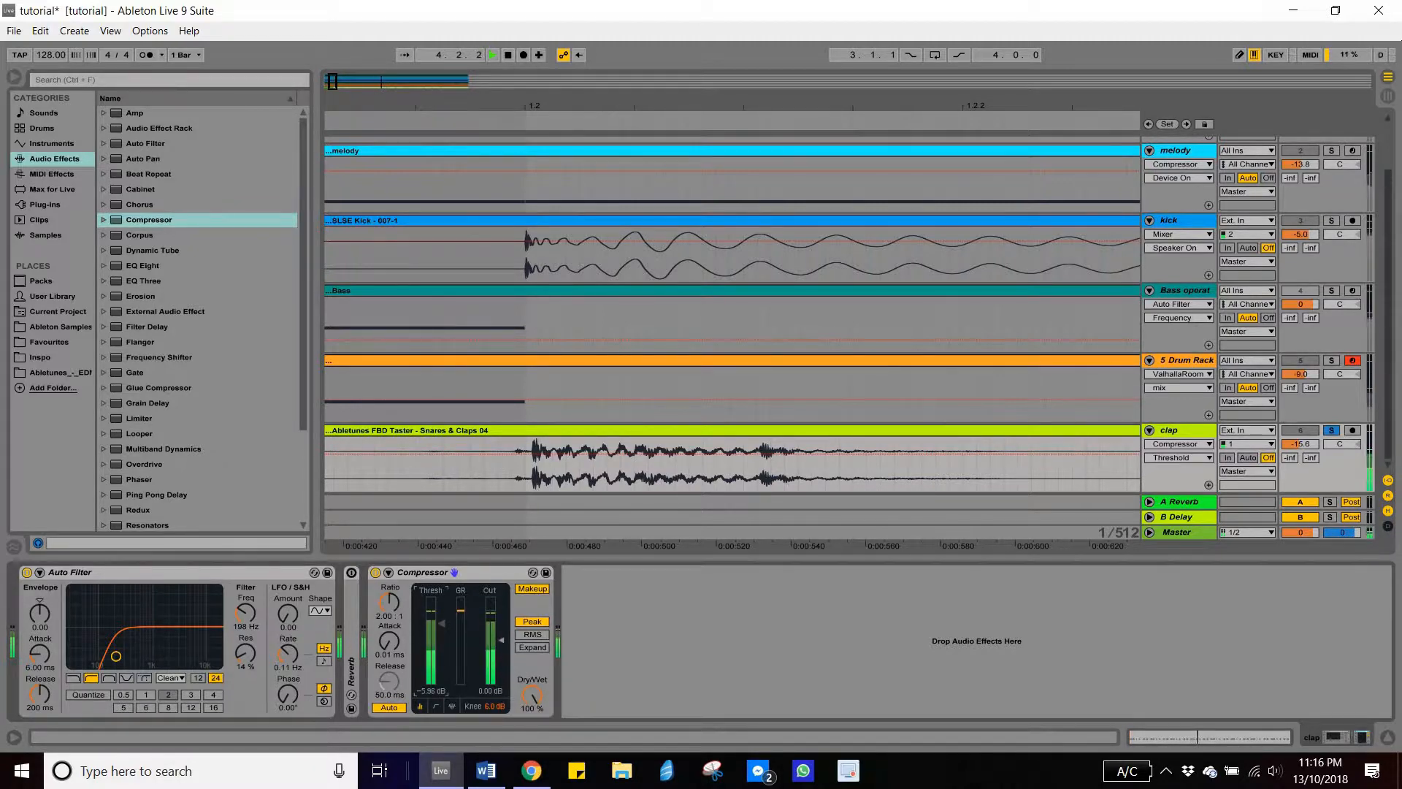
{"action": "key", "text": "space"}
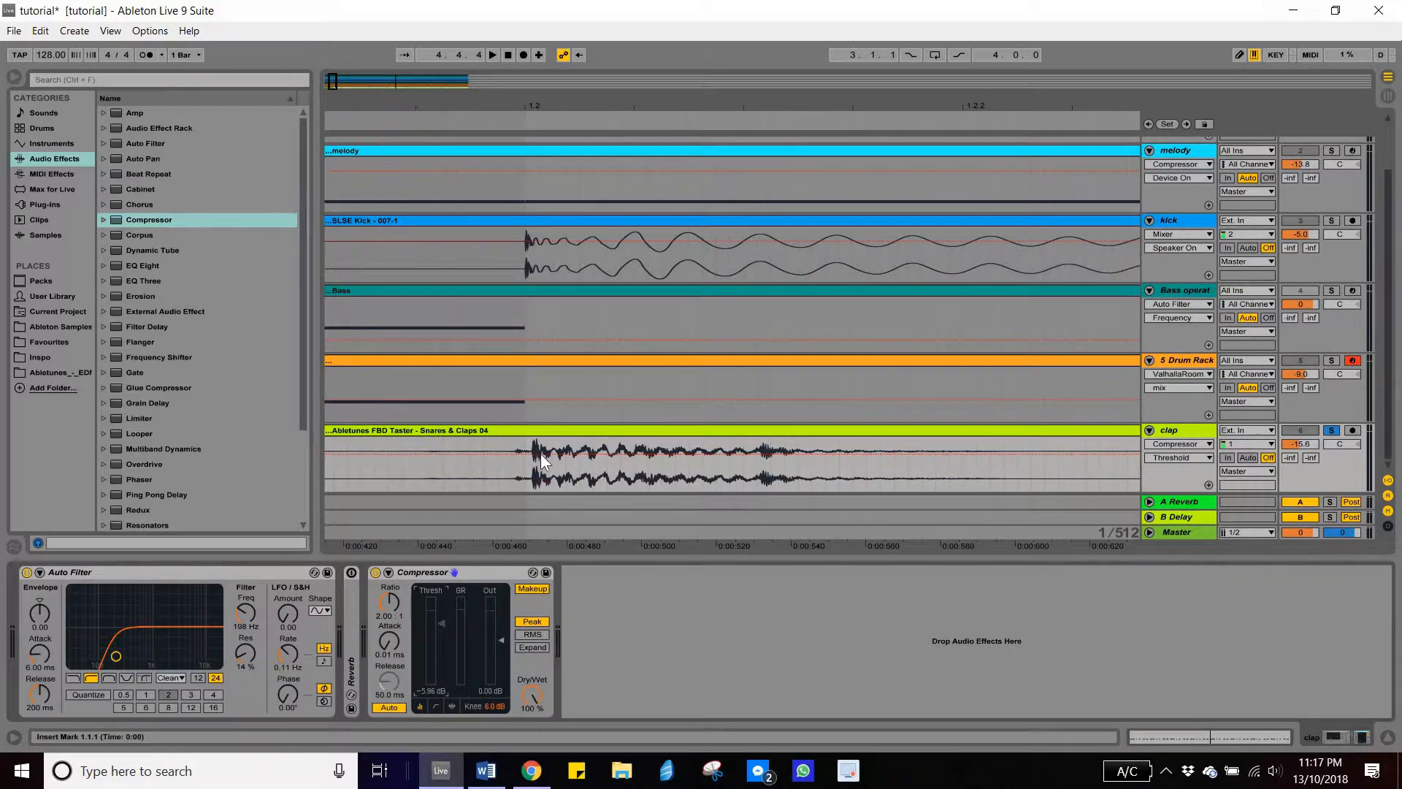
- Lengthen the Compressor's attack to 3.16 ms while auditioning the clap
{"action": "left_click_drag", "start_coordinate": [392, 644], "coordinate": [392, 636]}
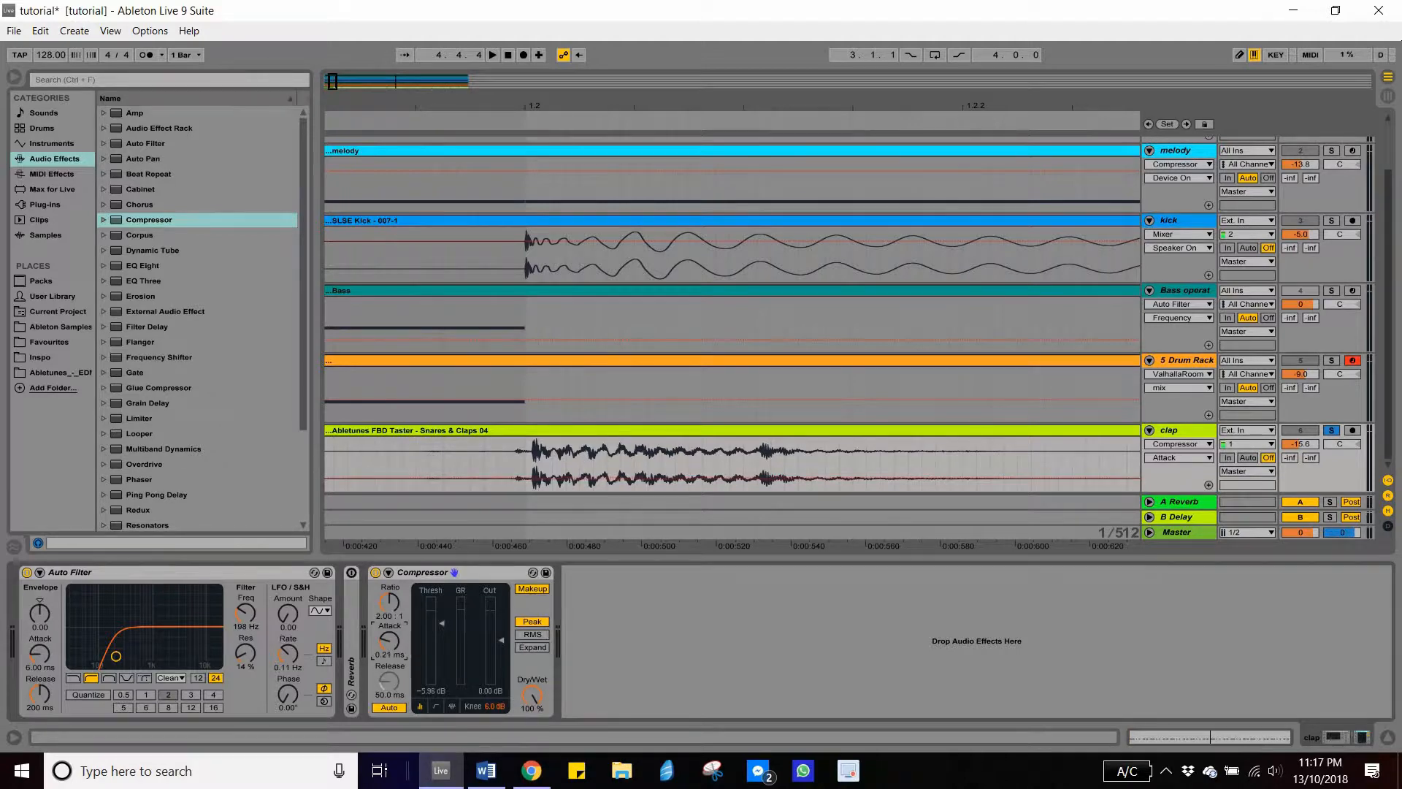
{"action": "left_click_drag", "start_coordinate": [393, 637], "coordinate": [383, 656]}
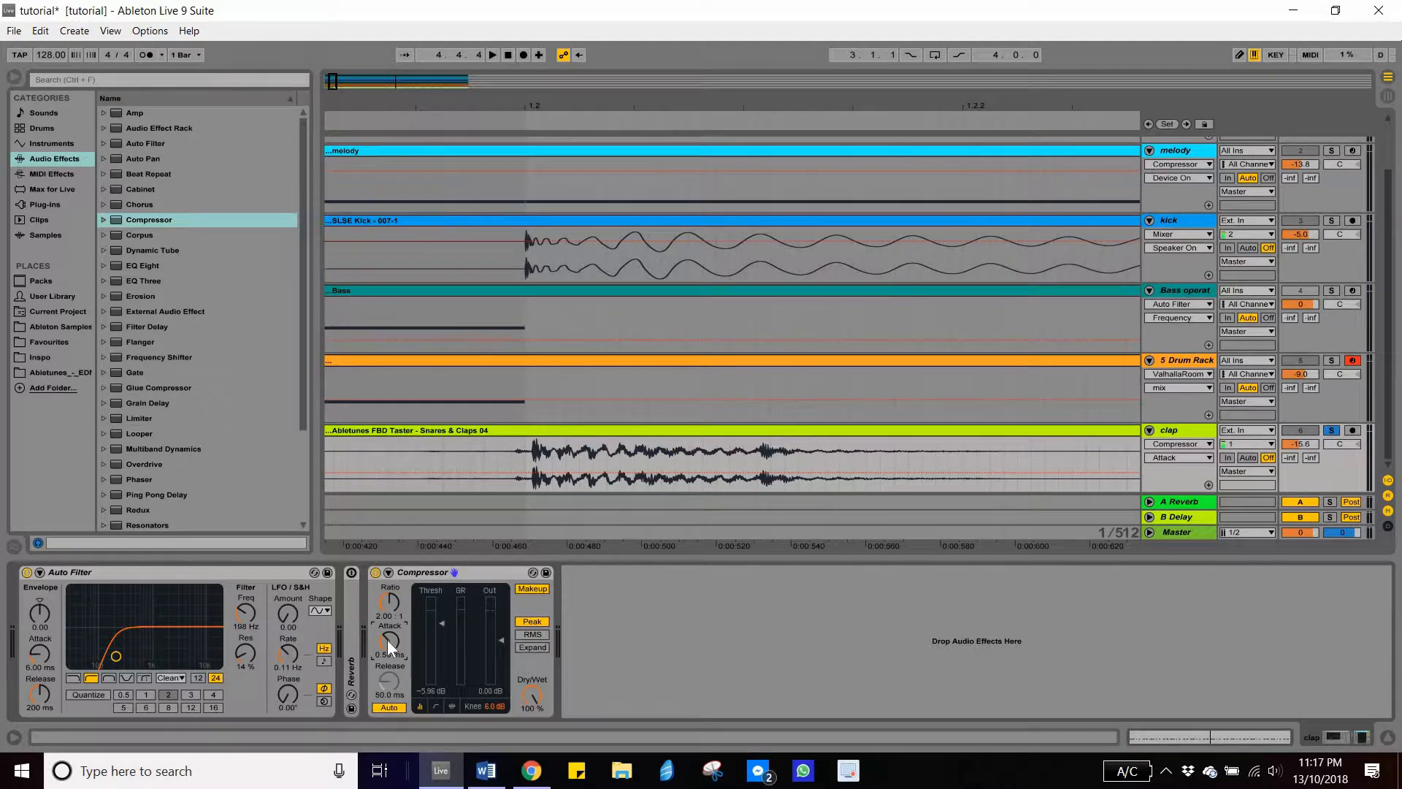
{"action": "key", "text": "space"}
{"action": "key", "text": "space"}
{"action": "key", "text": "space"}
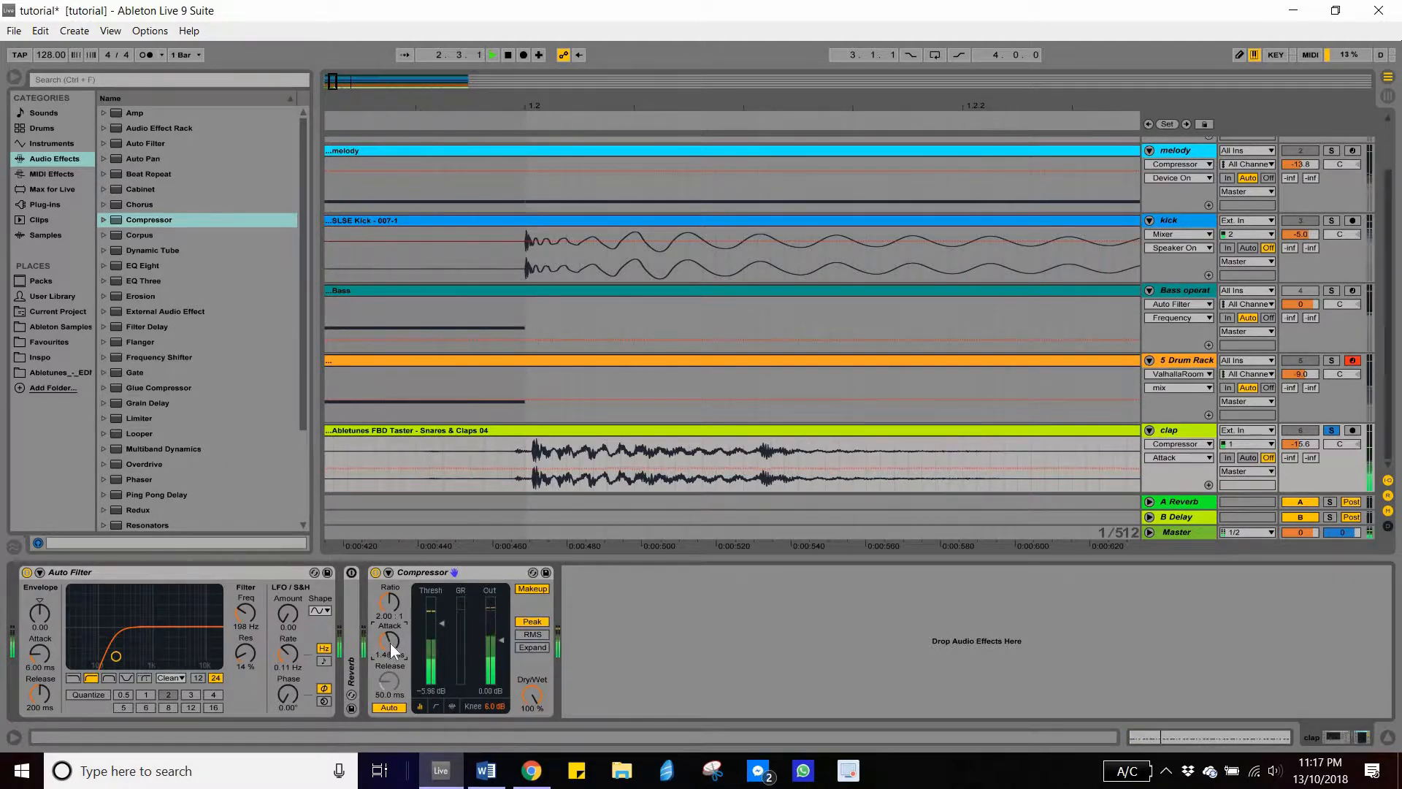
{"action": "key", "text": "space"}
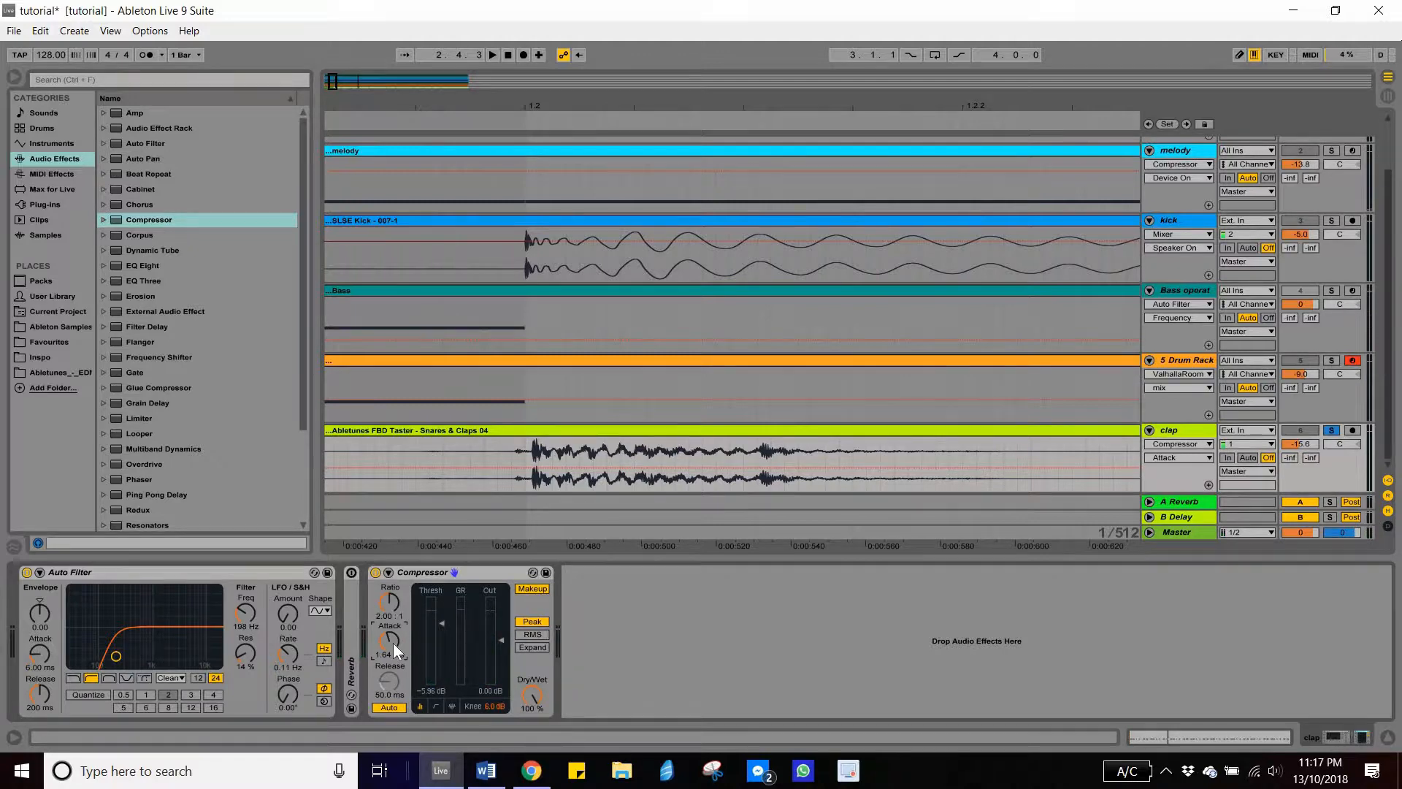
{"action": "key", "text": "space"}
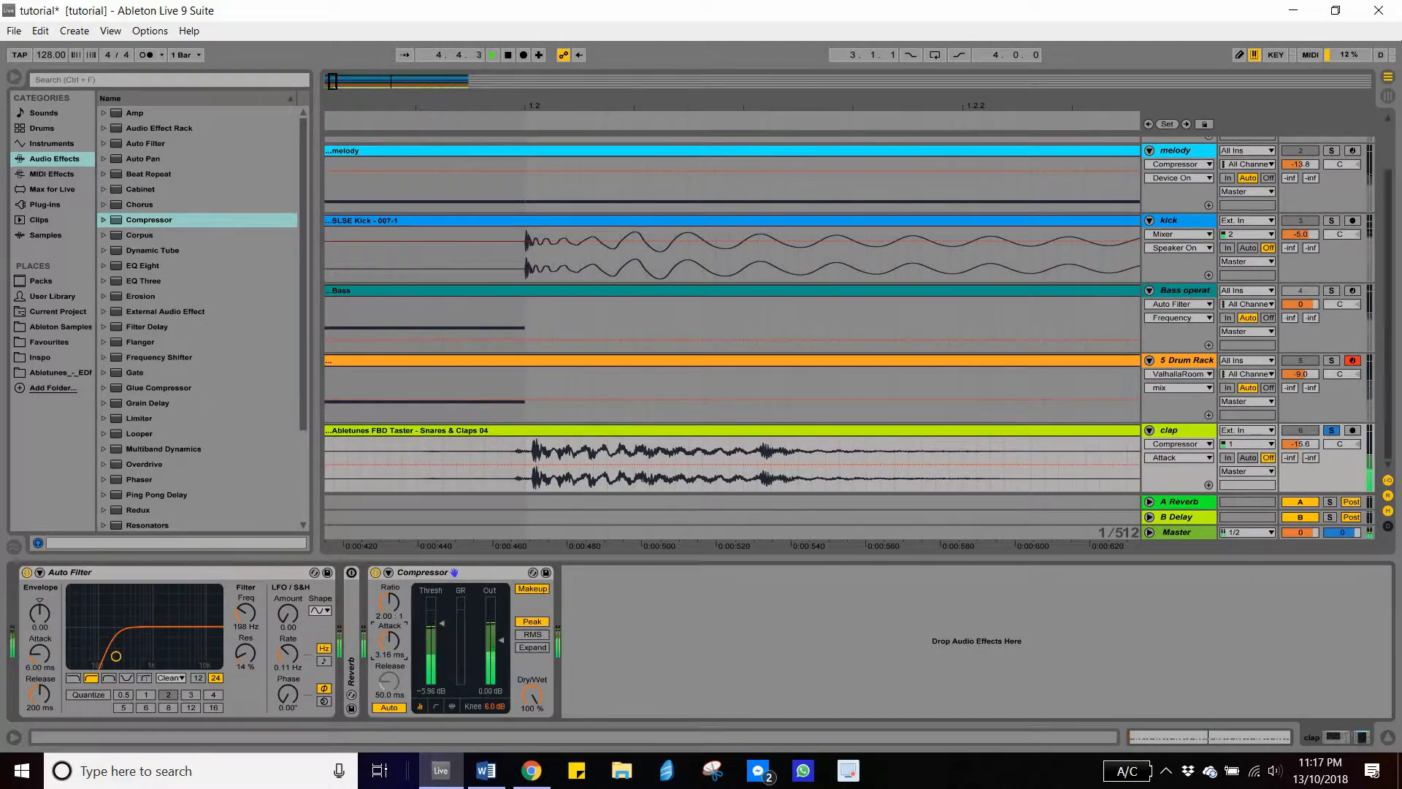
- Compare the clap with the Compressor bypassed and active during playback, leaving the Compressor on
{"action": "left_click", "coordinate": [377, 572]}
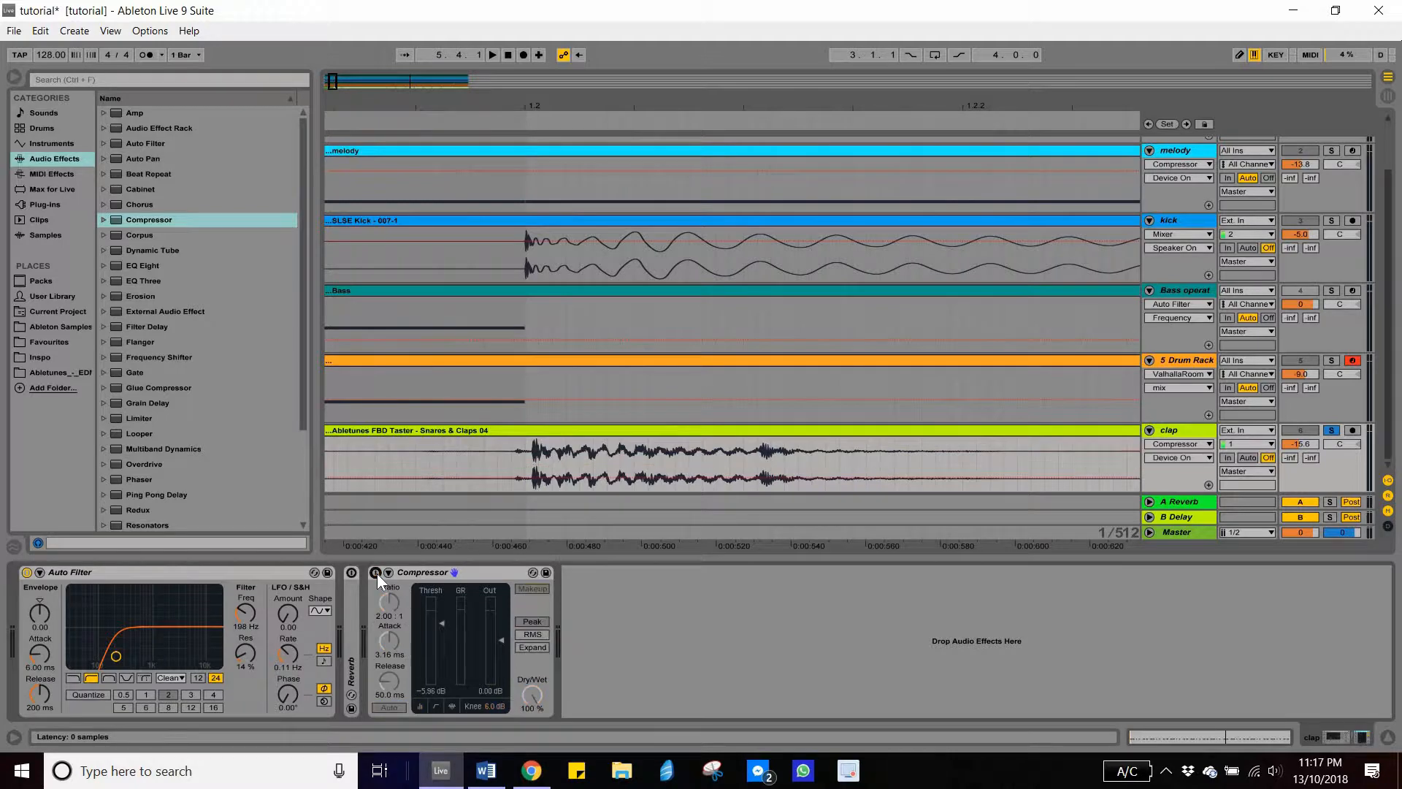
{"action": "key", "text": "space"}
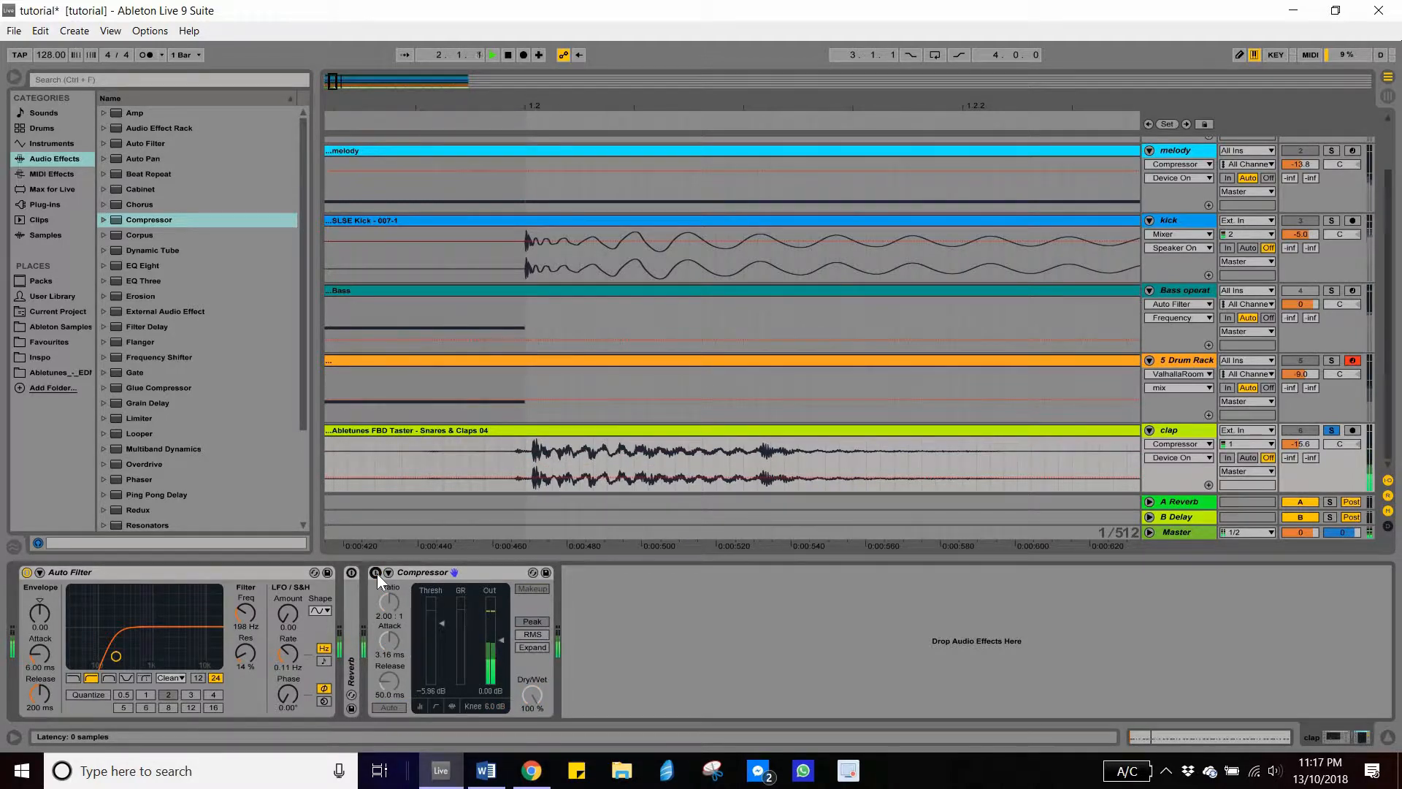
{"action": "left_click", "coordinate": [377, 573]}
{"action": "left_click", "coordinate": [377, 572]}
{"action": "left_click", "coordinate": [377, 573]}
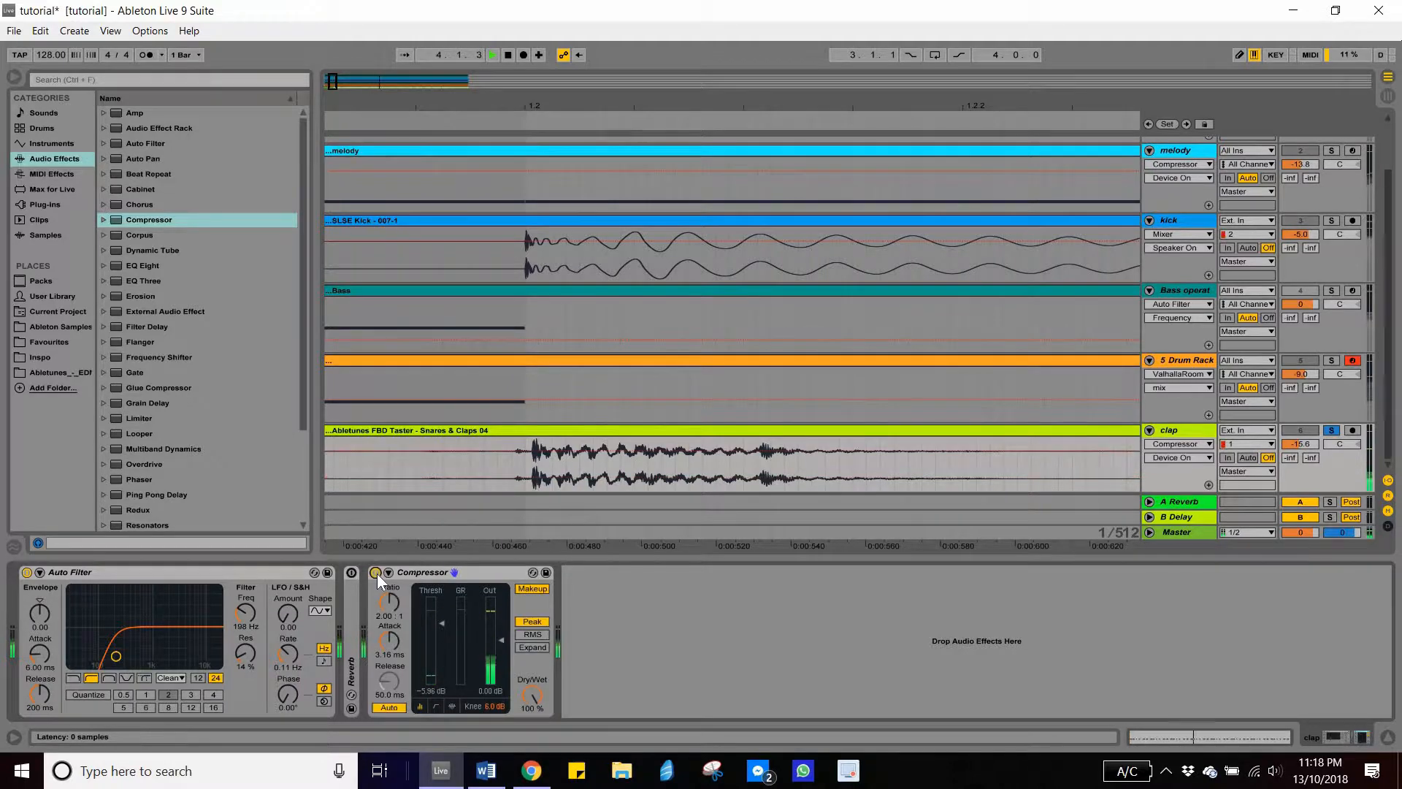
{"action": "key", "text": "space"}
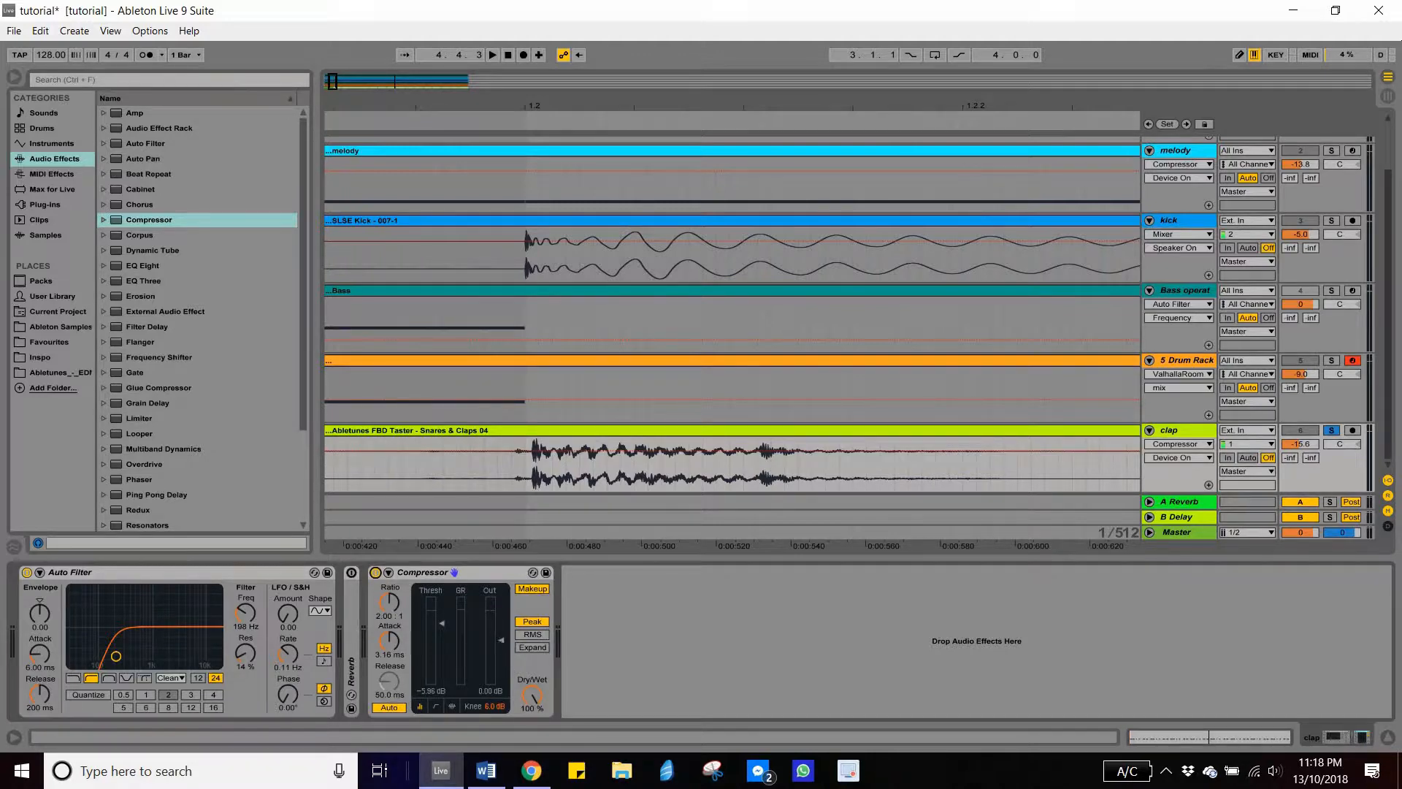
- Lower the Compressor's output gain to -1.00 dB and compare the clap with the Compressor bypassed and active during playback
{"action": "left_click", "coordinate": [501, 641]}
{"action": "key", "text": "Down"}
{"action": "key", "text": "space"}
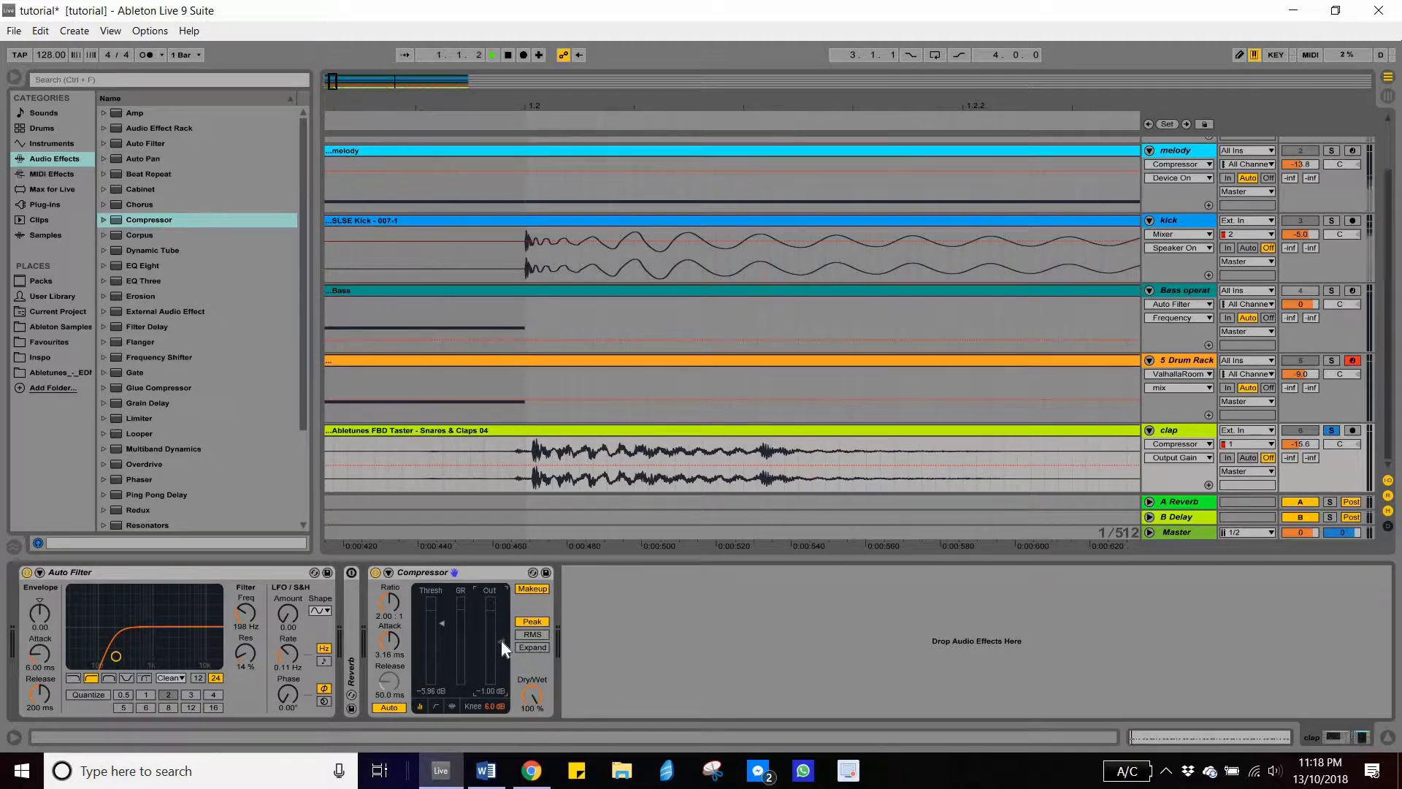
{"action": "left_click", "coordinate": [375, 572]}
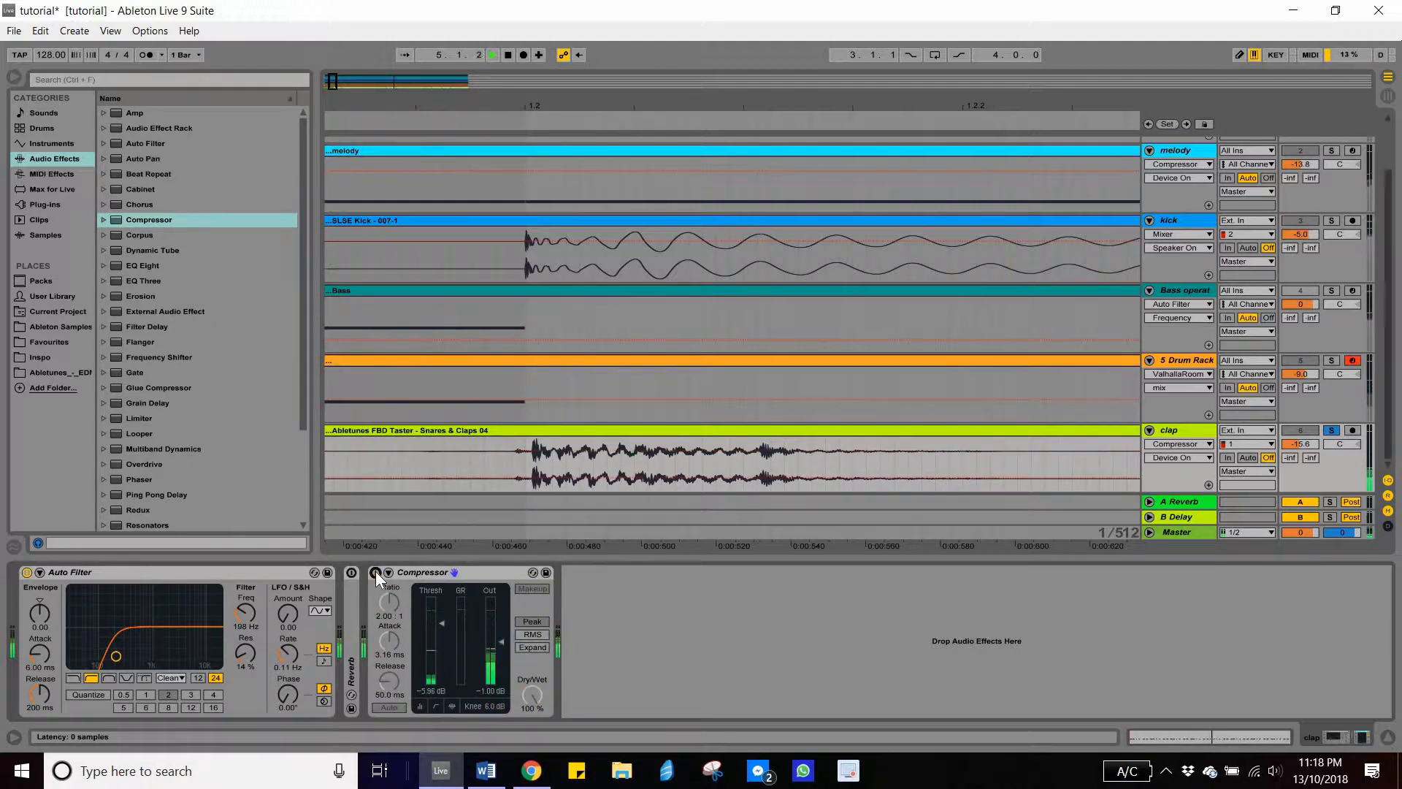
{"action": "left_click", "coordinate": [375, 572]}
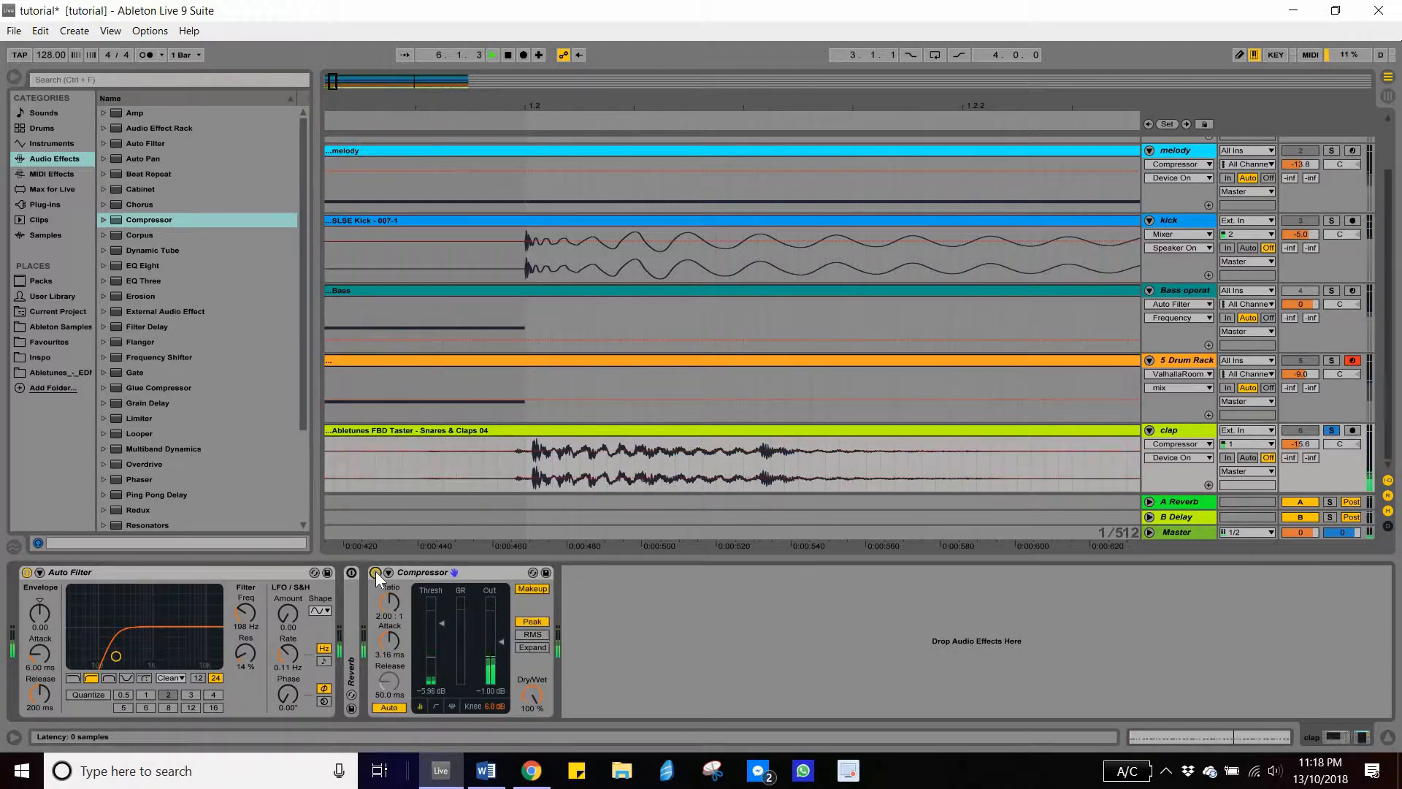
- Unfold the Reverb, move the Compressor ahead of it in the clap's device chain, and switch the Reverb on
{"action": "double_click", "coordinate": [351, 621]}
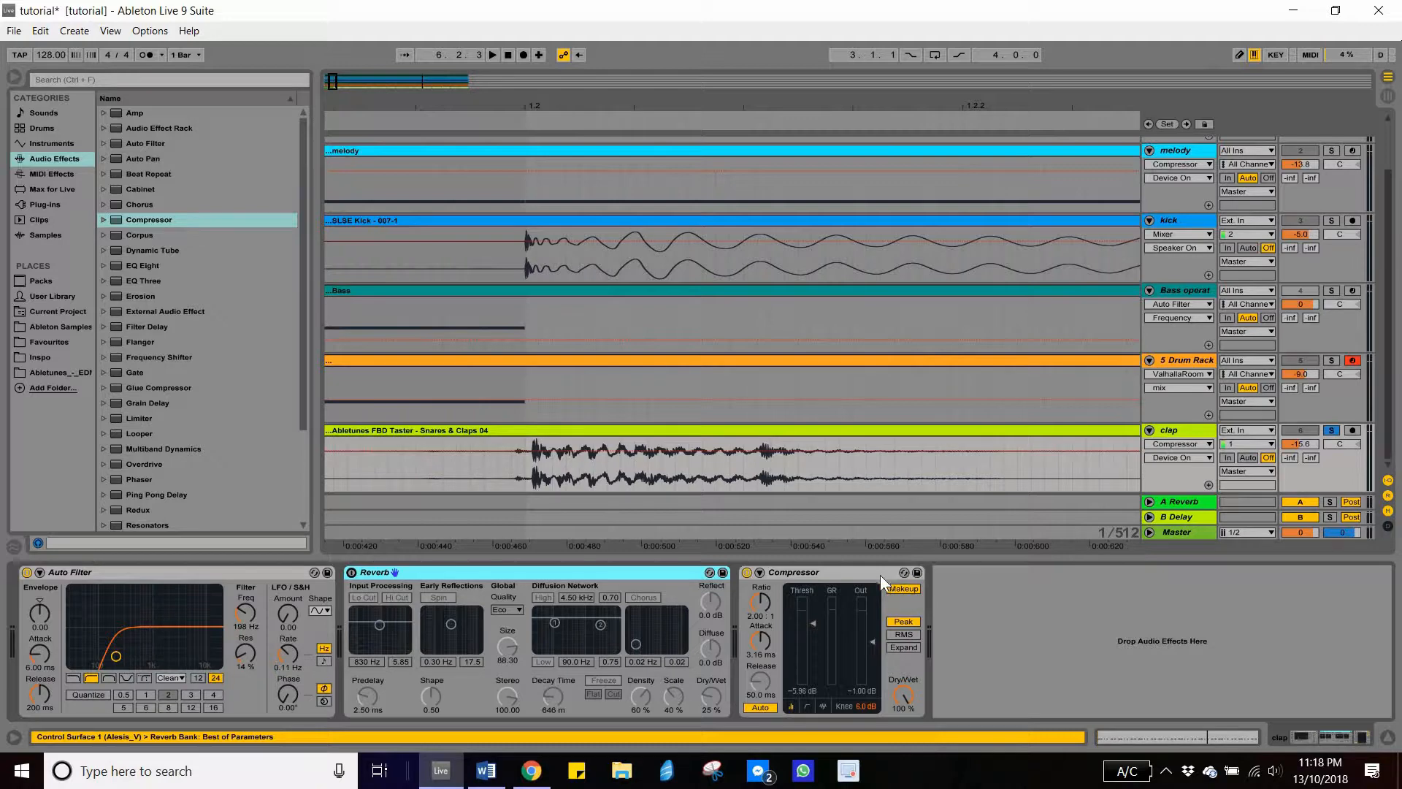
{"action": "left_click_drag", "start_coordinate": [738, 573], "coordinate": [450, 643]}
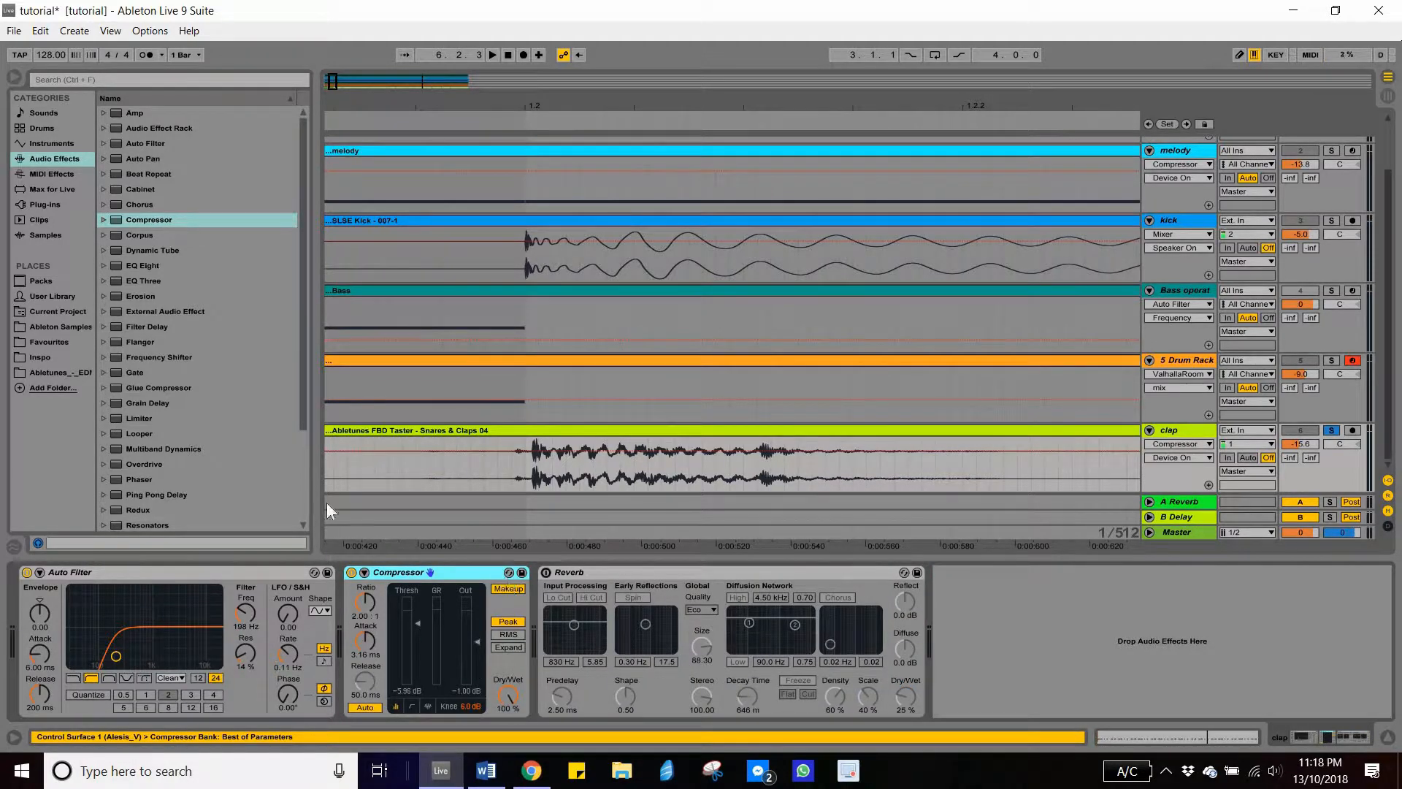
{"action": "left_click", "coordinate": [545, 573]}
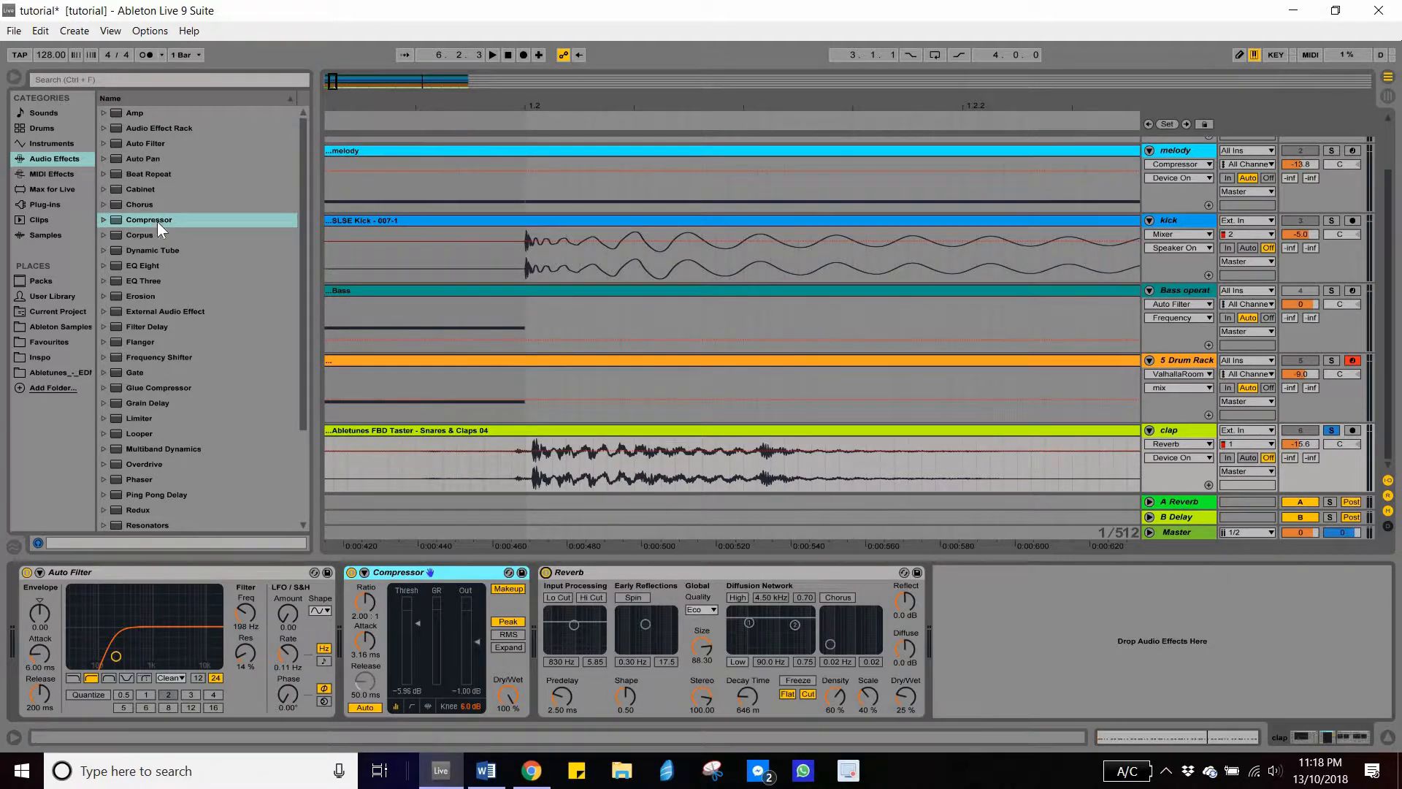
- Add a second Compressor after the Reverb and audition the clap with both the Reverb and the new Compressor bypassed
{"action": "left_click_drag", "start_coordinate": [156, 220], "coordinate": [959, 644]}
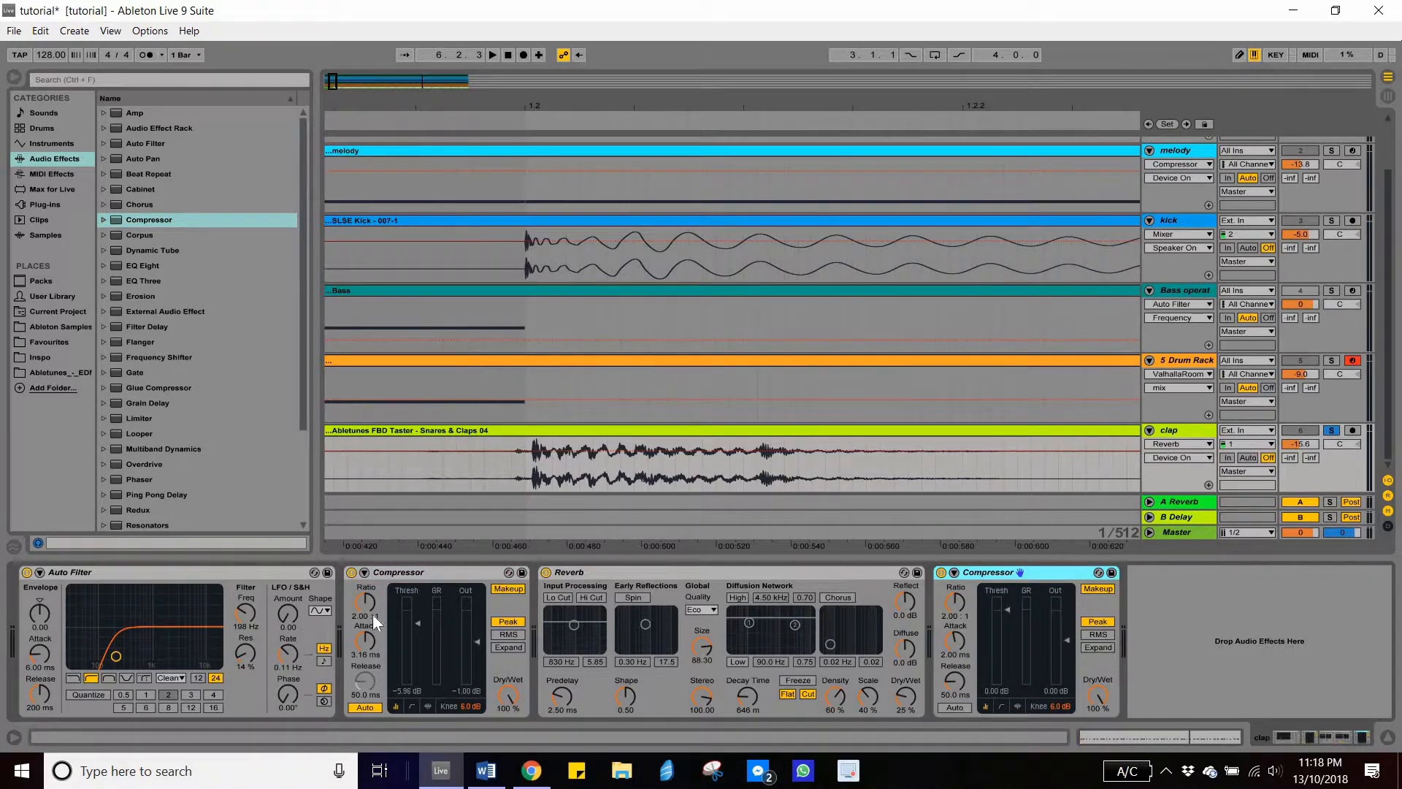
{"action": "left_click", "coordinate": [545, 573]}
{"action": "left_click", "coordinate": [942, 572]}
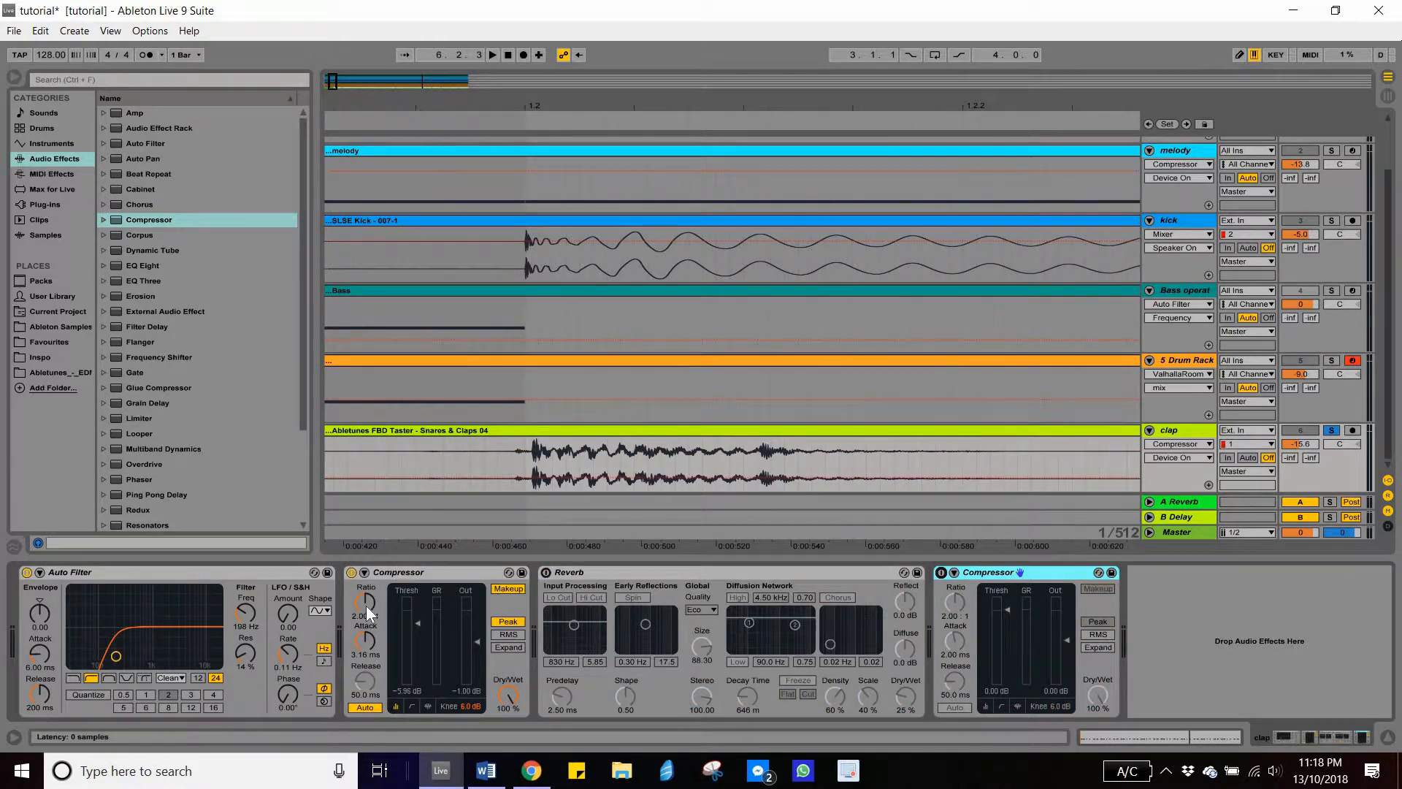
{"action": "key", "text": "space"}
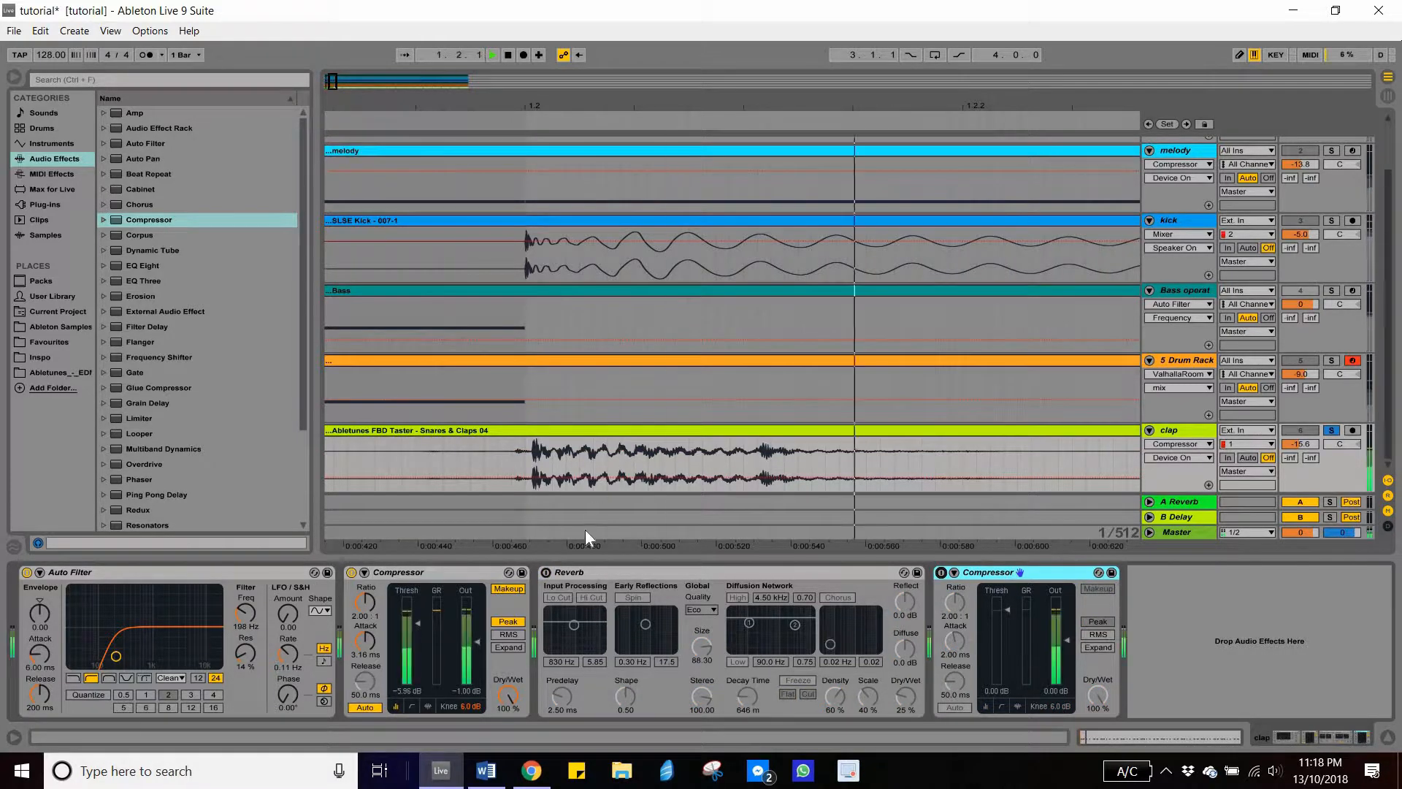
- Reactivate the Reverb and the second Compressor, and enable automatic release on that Compressor
{"action": "left_click", "coordinate": [545, 573]}
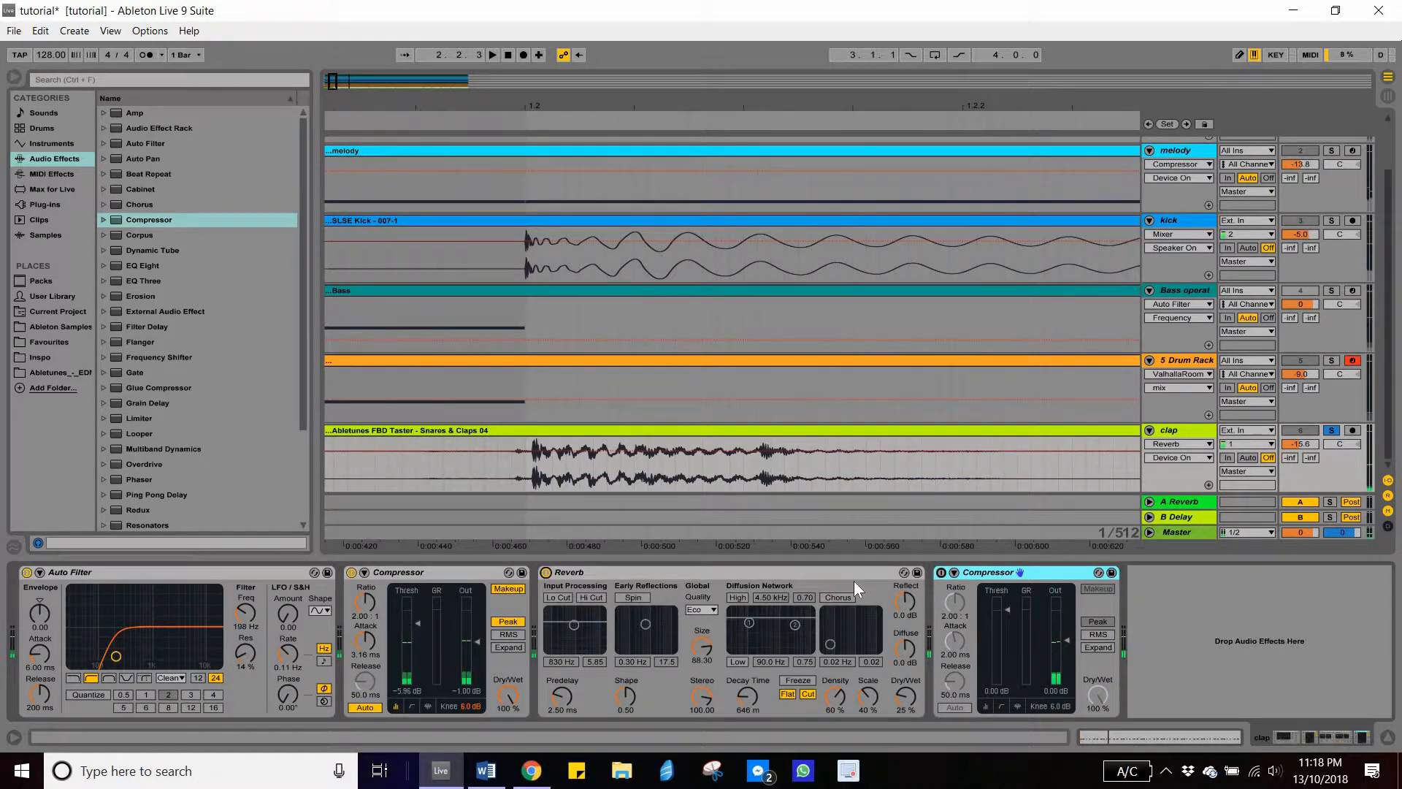
{"action": "left_click", "coordinate": [941, 573]}
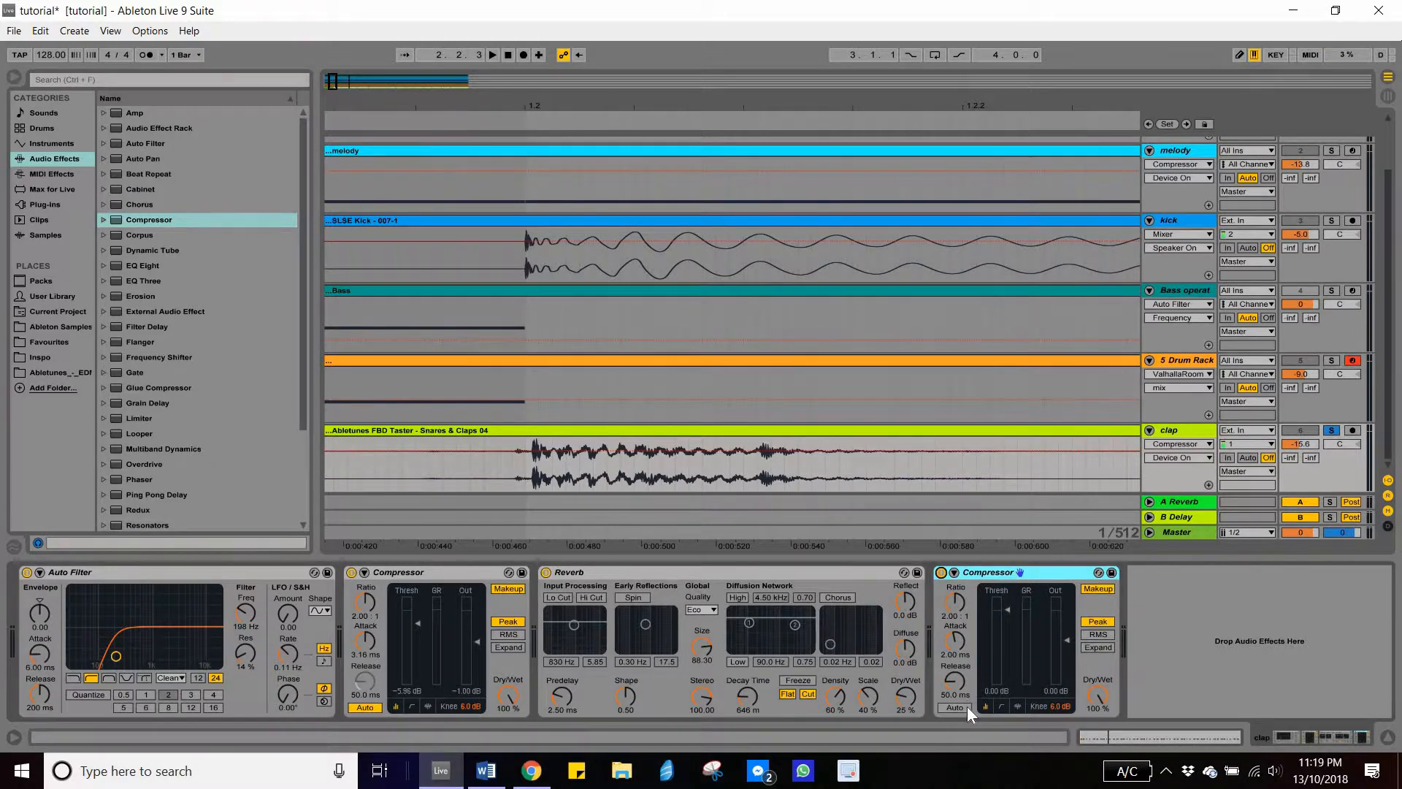
{"action": "left_click", "coordinate": [958, 708]}
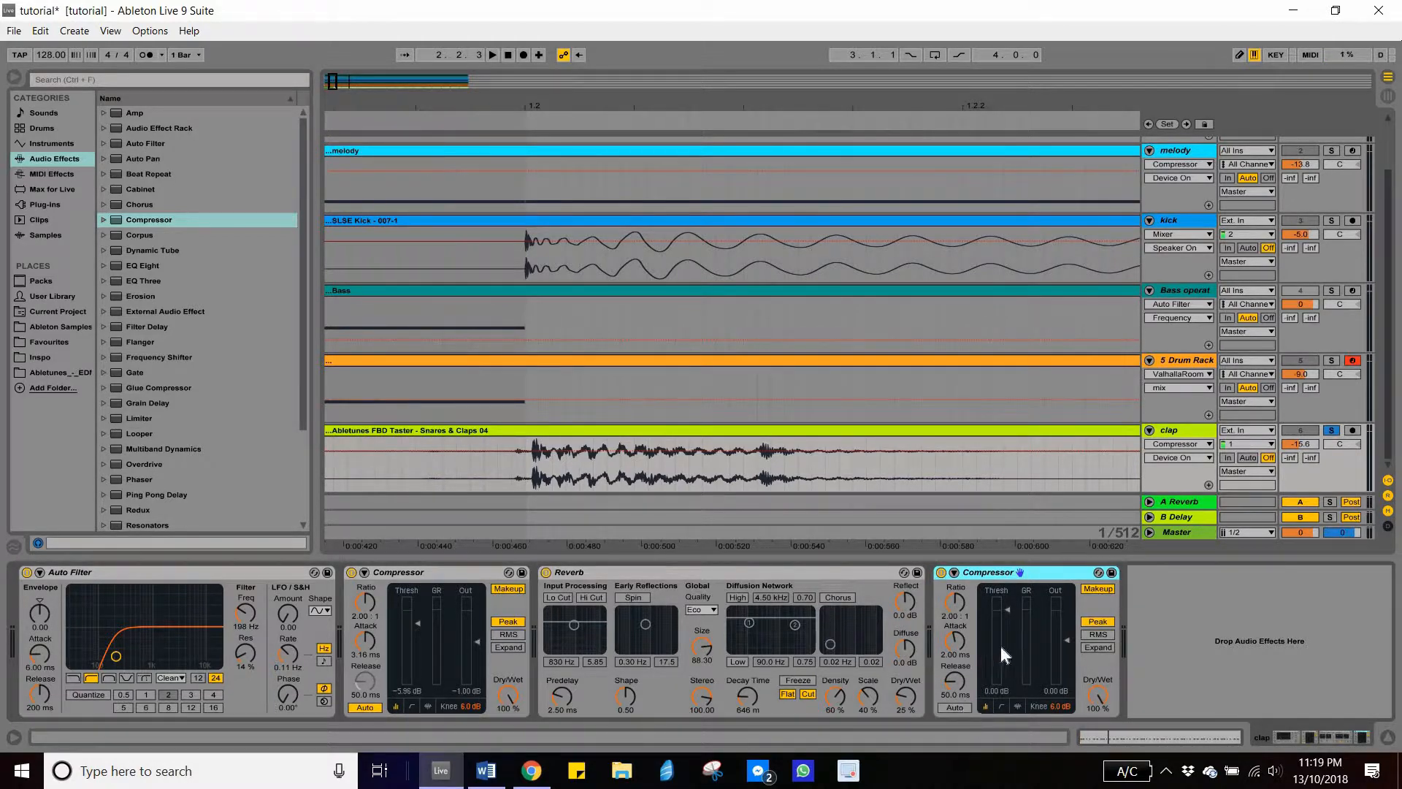
- Set the second Compressor's threshold to -8.24 dB while auditioning the clap
{"action": "left_click", "coordinate": [1008, 609]}
{"action": "key", "text": "space"}
{"action": "left_click_drag", "start_coordinate": [1008, 609], "coordinate": [1010, 642]}
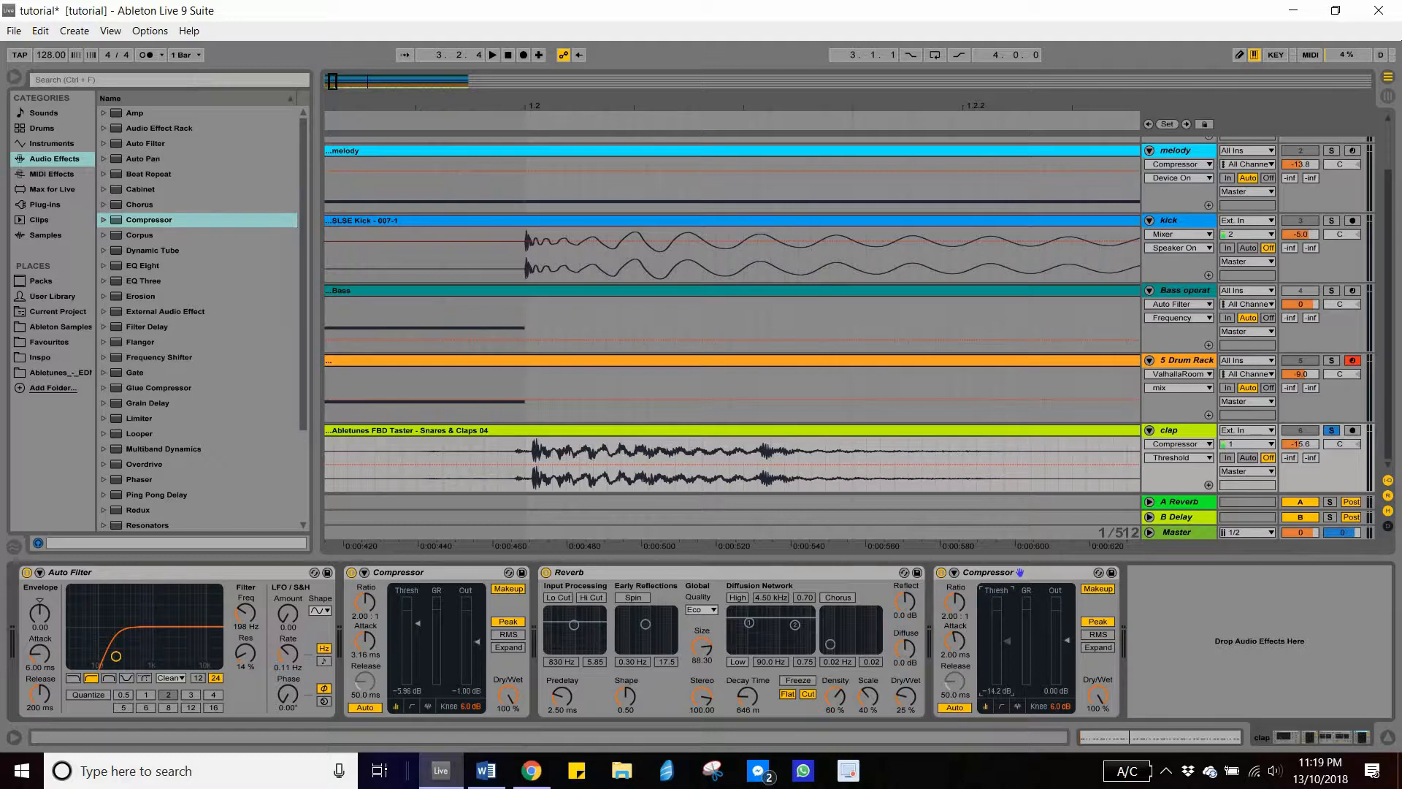
{"action": "left_click_drag", "start_coordinate": [1008, 641], "coordinate": [1008, 668]}
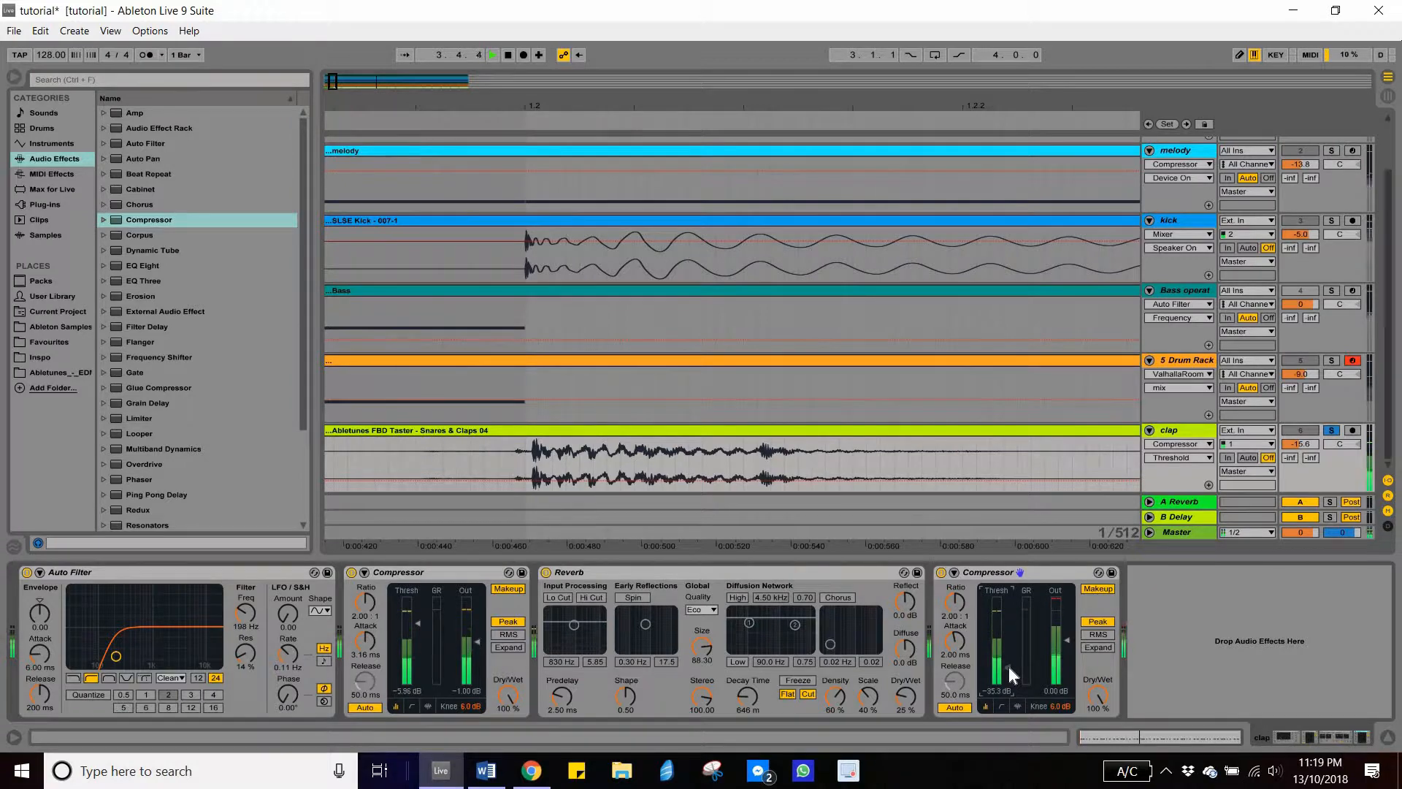
{"action": "left_click_drag", "start_coordinate": [1009, 667], "coordinate": [996, 628]}
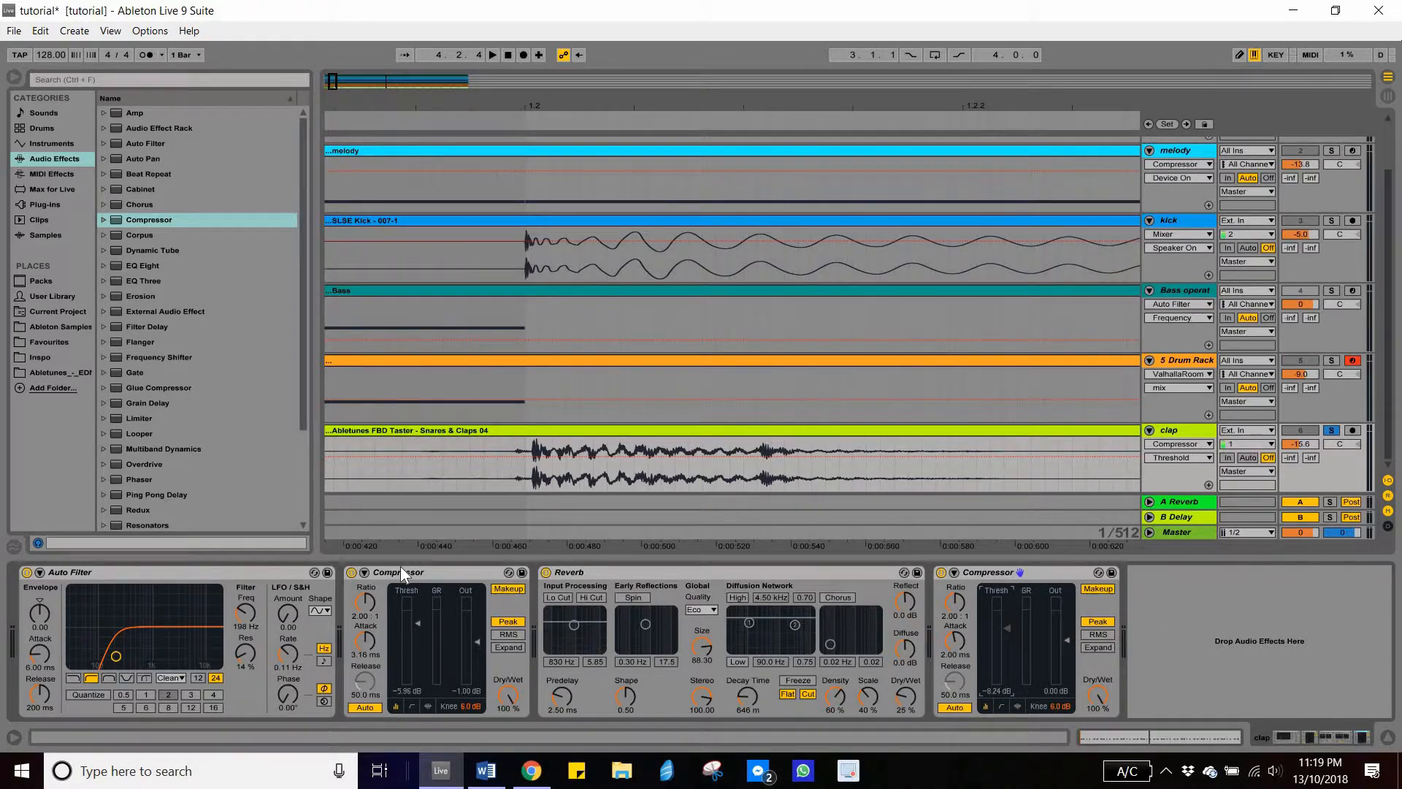
- Collapse the first Compressor, the Reverb and the second Compressor in the clap's device chain
{"action": "double_click", "coordinate": [442, 572]}
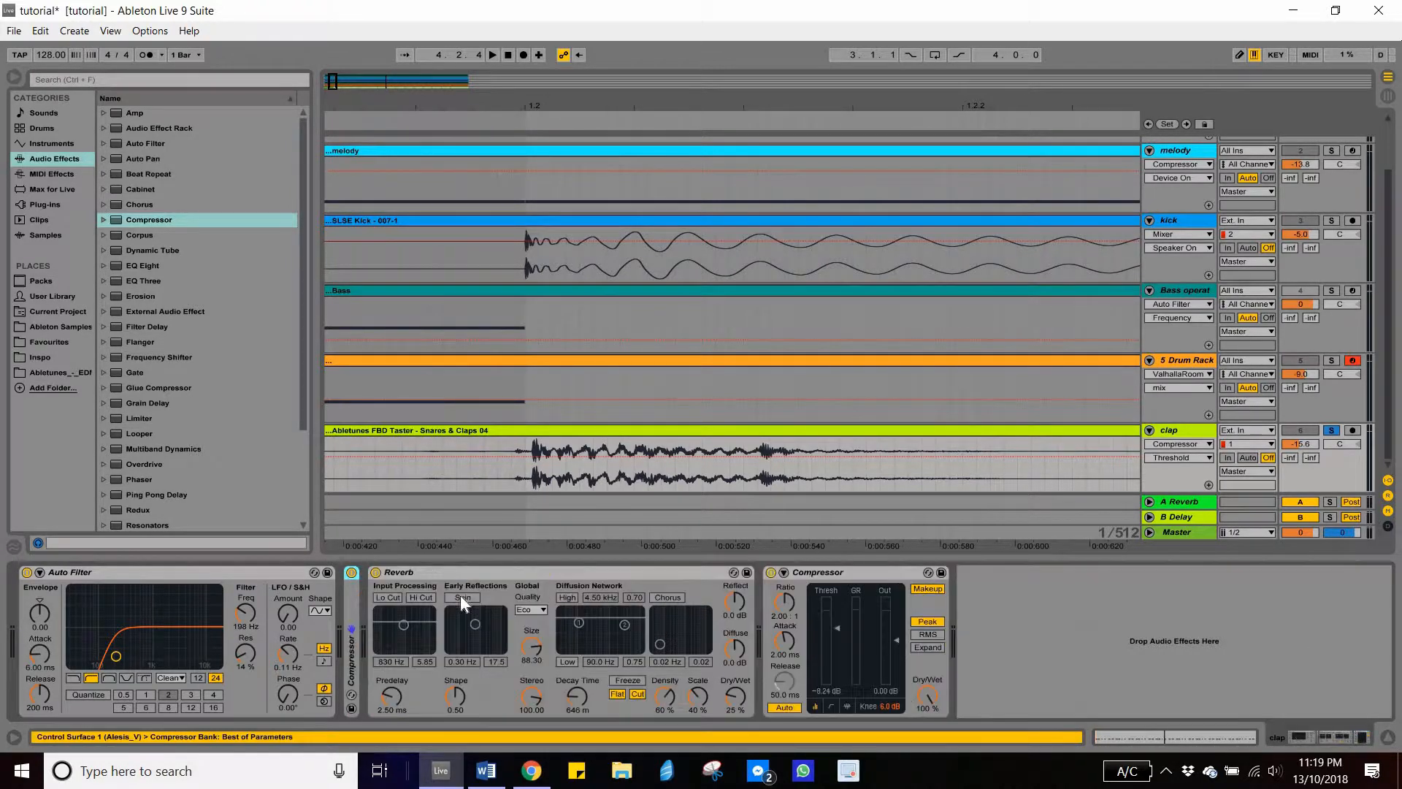
{"action": "double_click", "coordinate": [462, 574]}
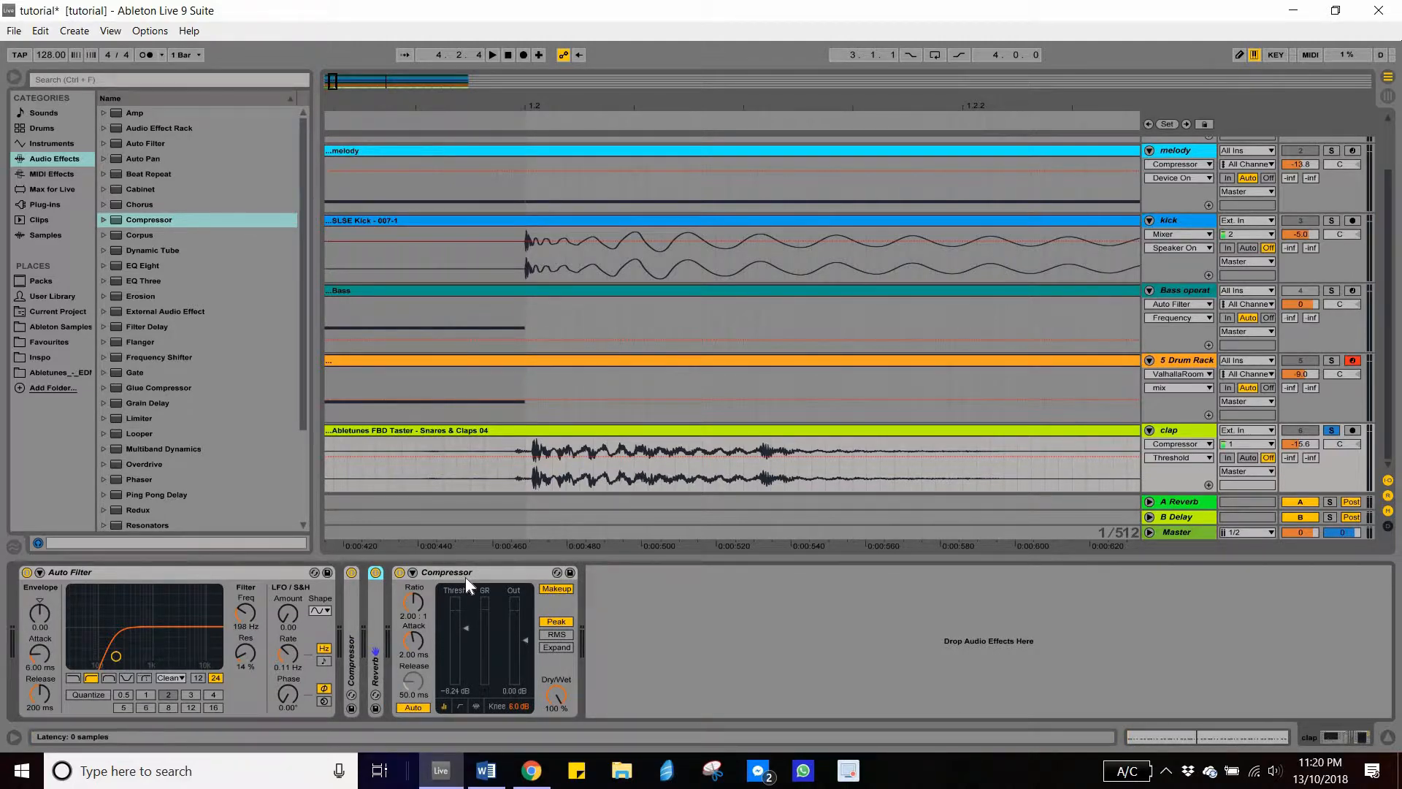
{"action": "double_click", "coordinate": [466, 574]}
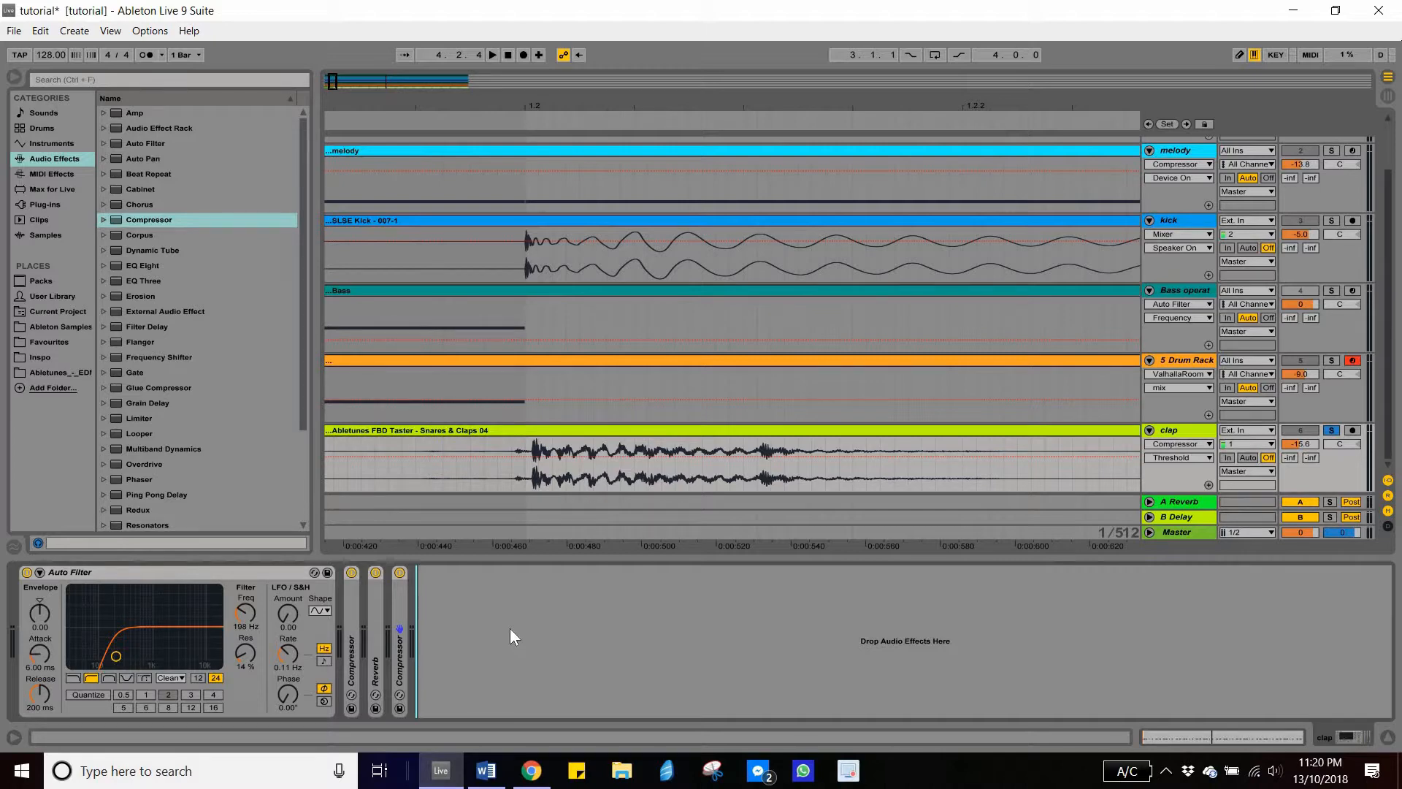
{"action": "scroll", "coordinate": [633, 357], "scroll_direction": "up", "scroll_amount": 3}
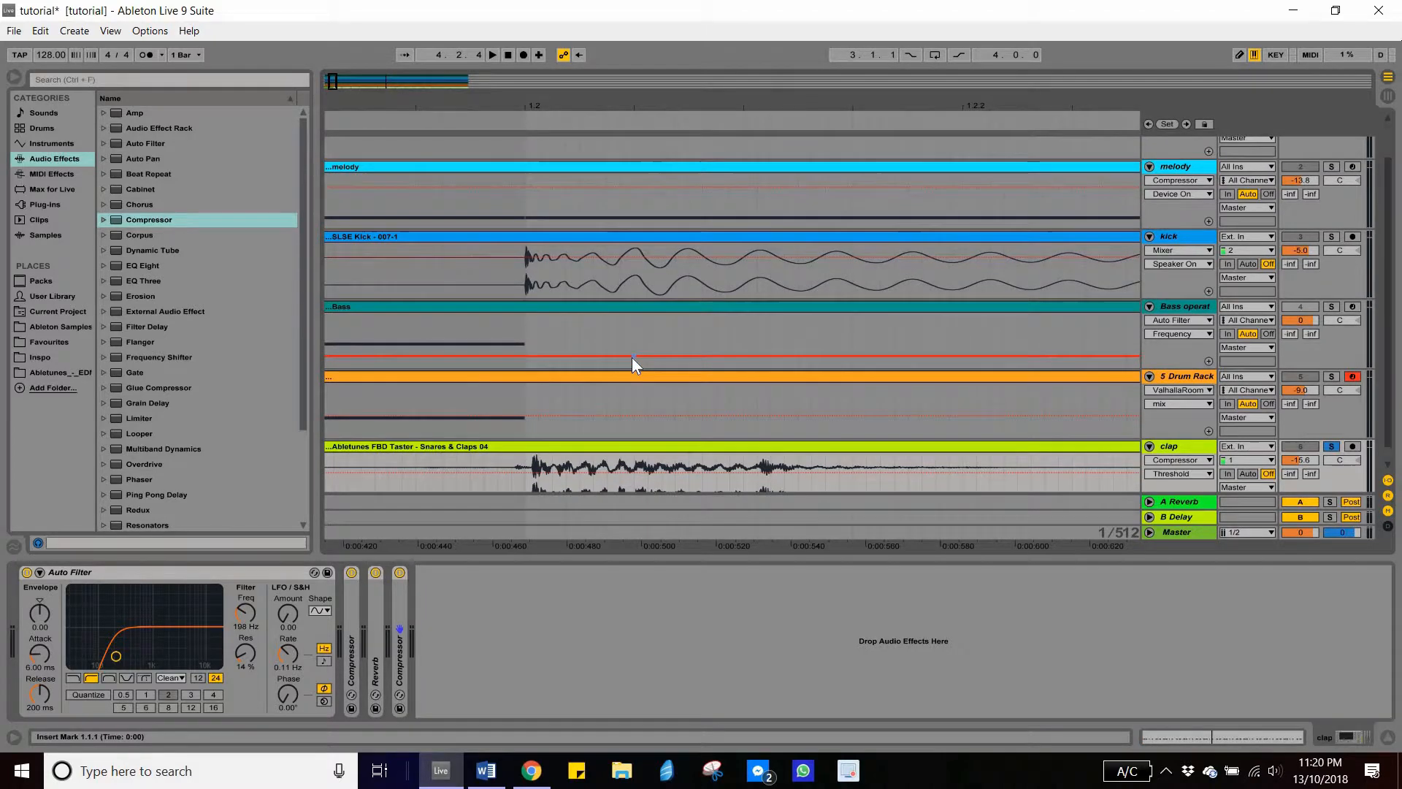
{"action": "scroll", "coordinate": [632, 372], "scroll_direction": "down", "scroll_amount": 2}
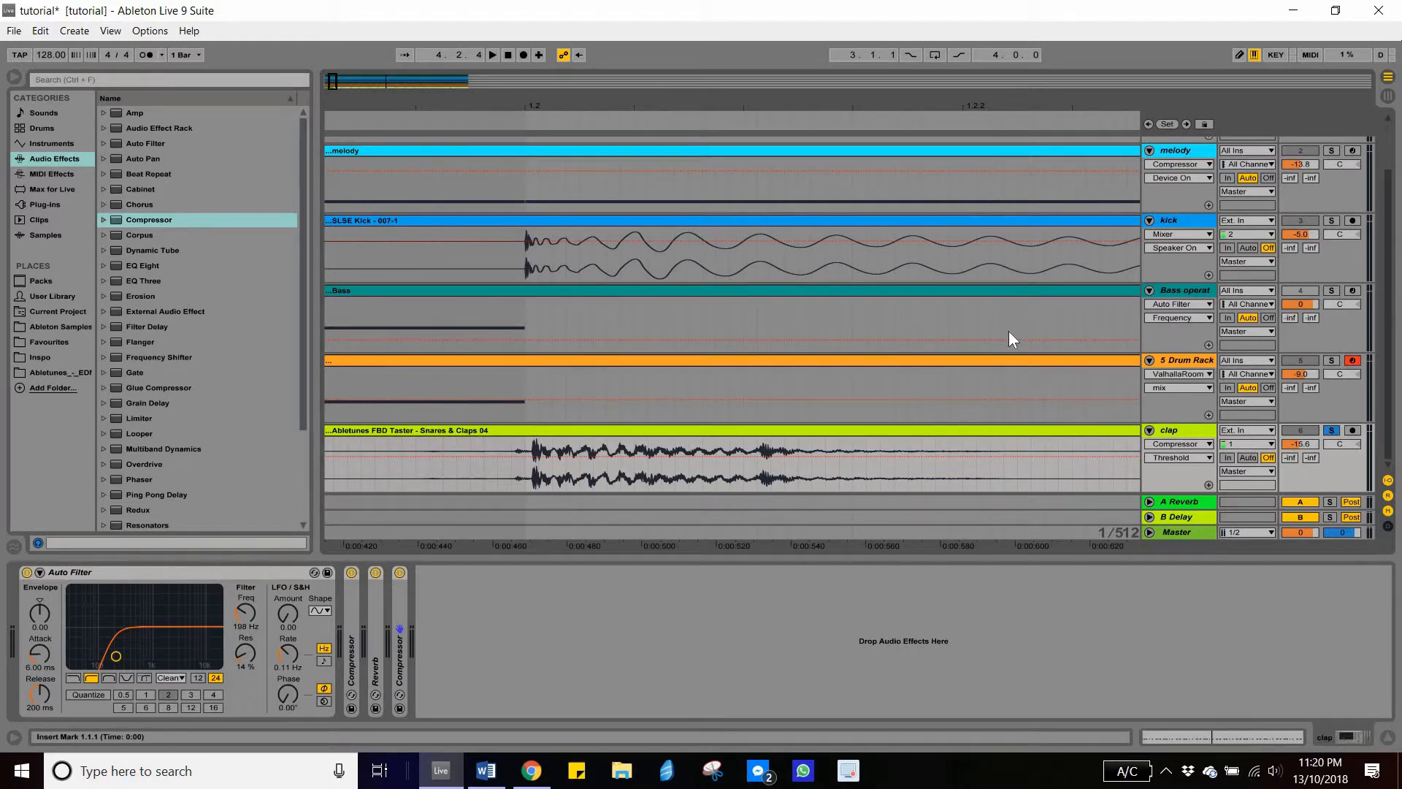
{"action": "scroll", "coordinate": [1005, 342], "scroll_direction": "up", "scroll_amount": 2}
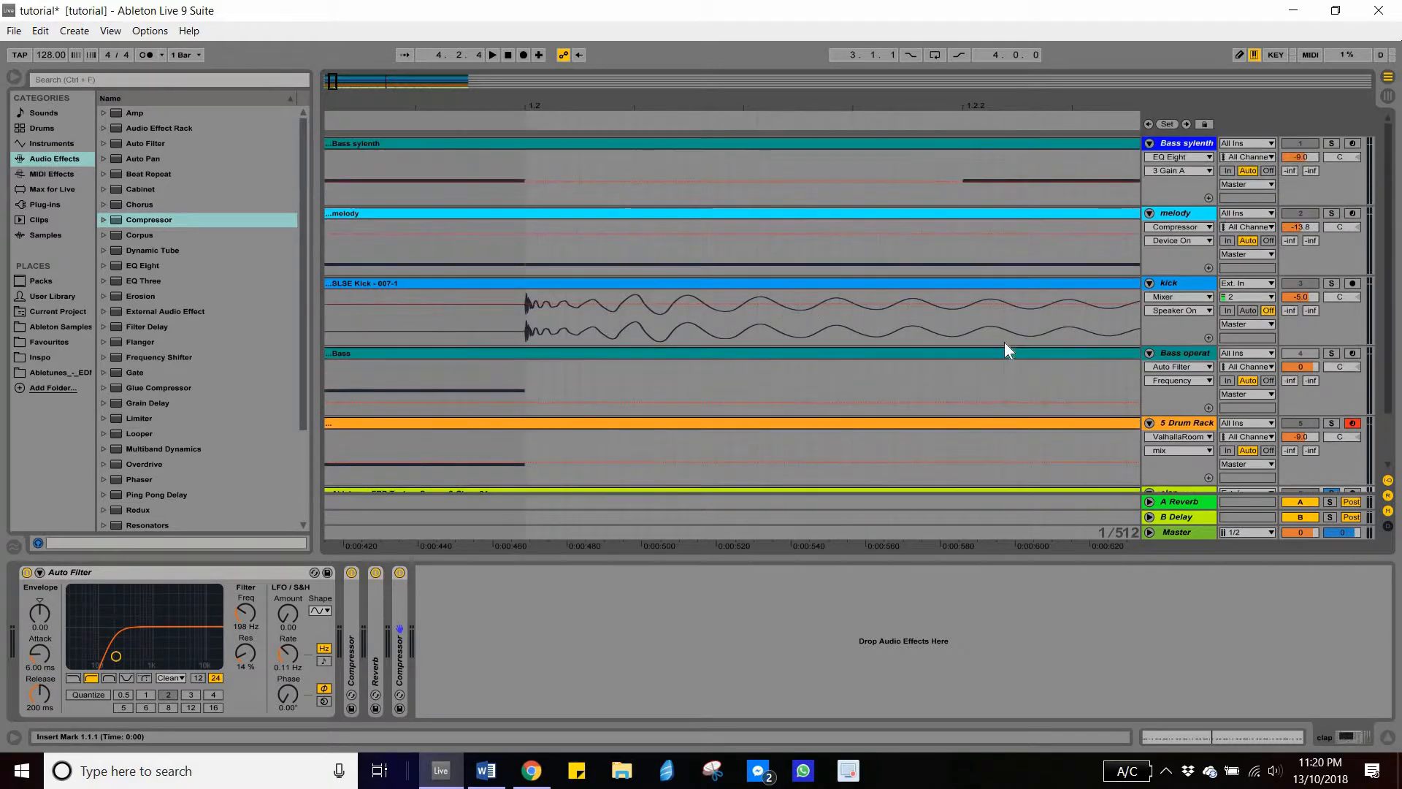
{"action": "scroll", "coordinate": [1097, 339], "scroll_direction": "down", "scroll_amount": 1}
{"action": "scroll", "coordinate": [1022, 372], "scroll_direction": "up", "scroll_amount": 1}
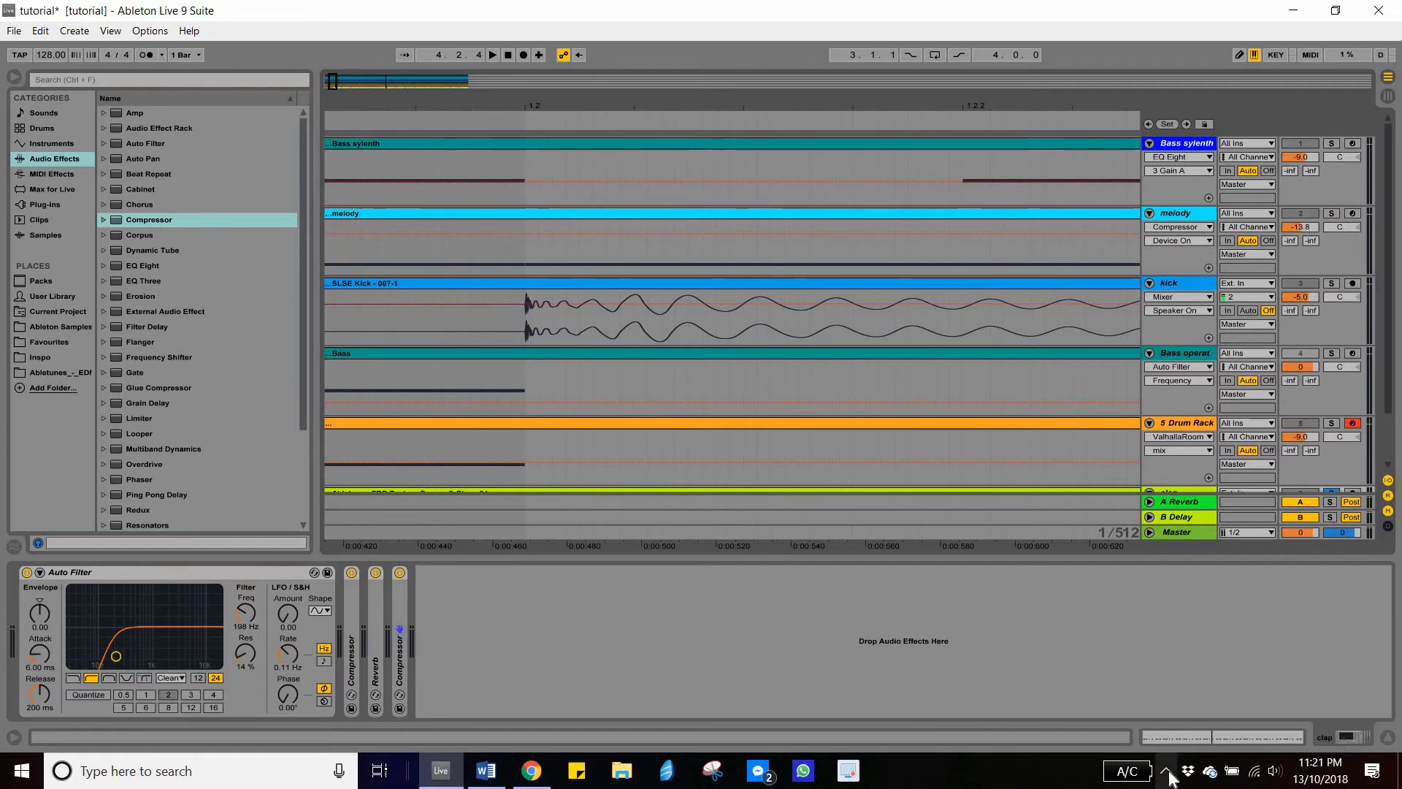
{"action": "left_click", "coordinate": [487, 772]}
{"action": "left_click", "coordinate": [364, 542]}
{"action": "left_click", "coordinate": [496, 772]}
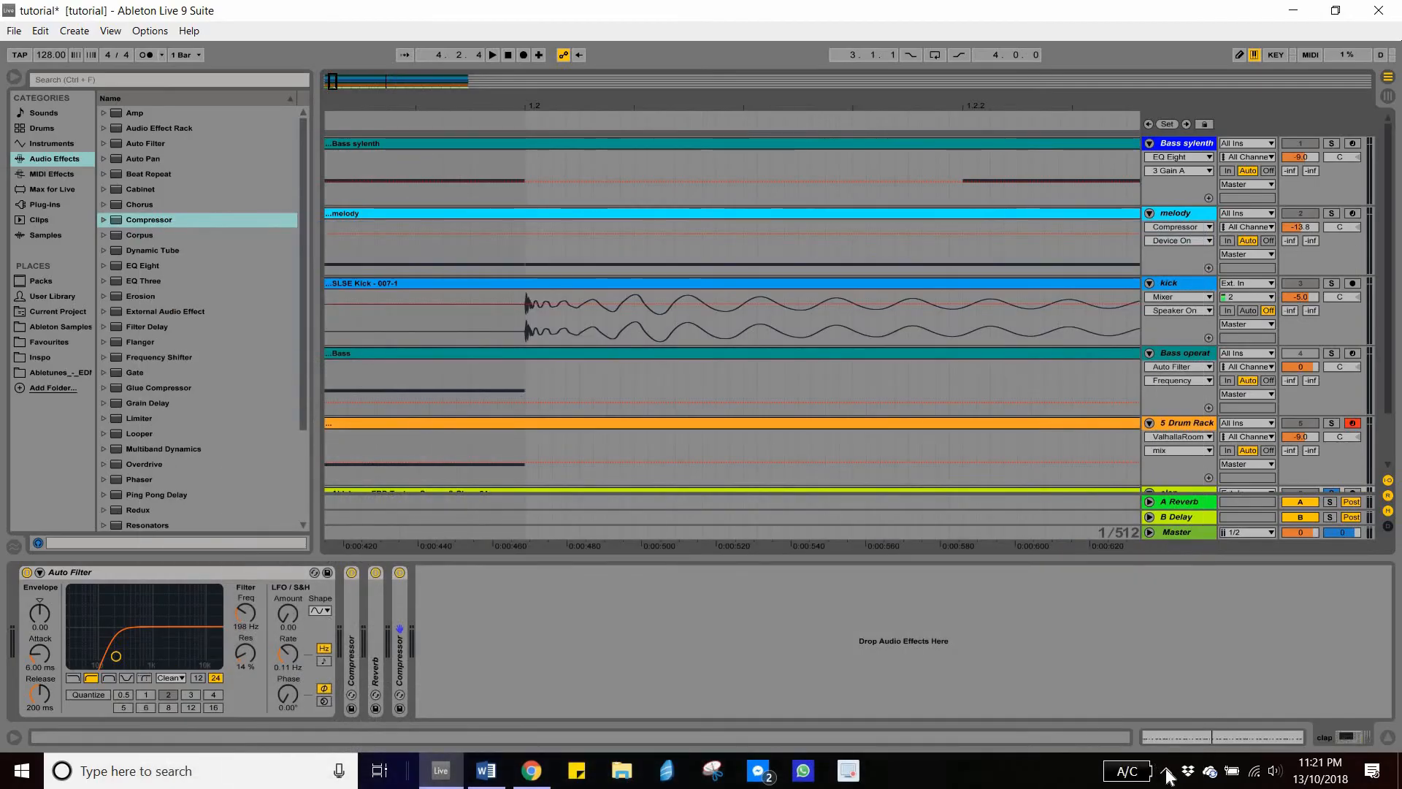
{"action": "left_click", "coordinate": [1166, 771]}
{"action": "left_click", "coordinate": [1206, 734]}
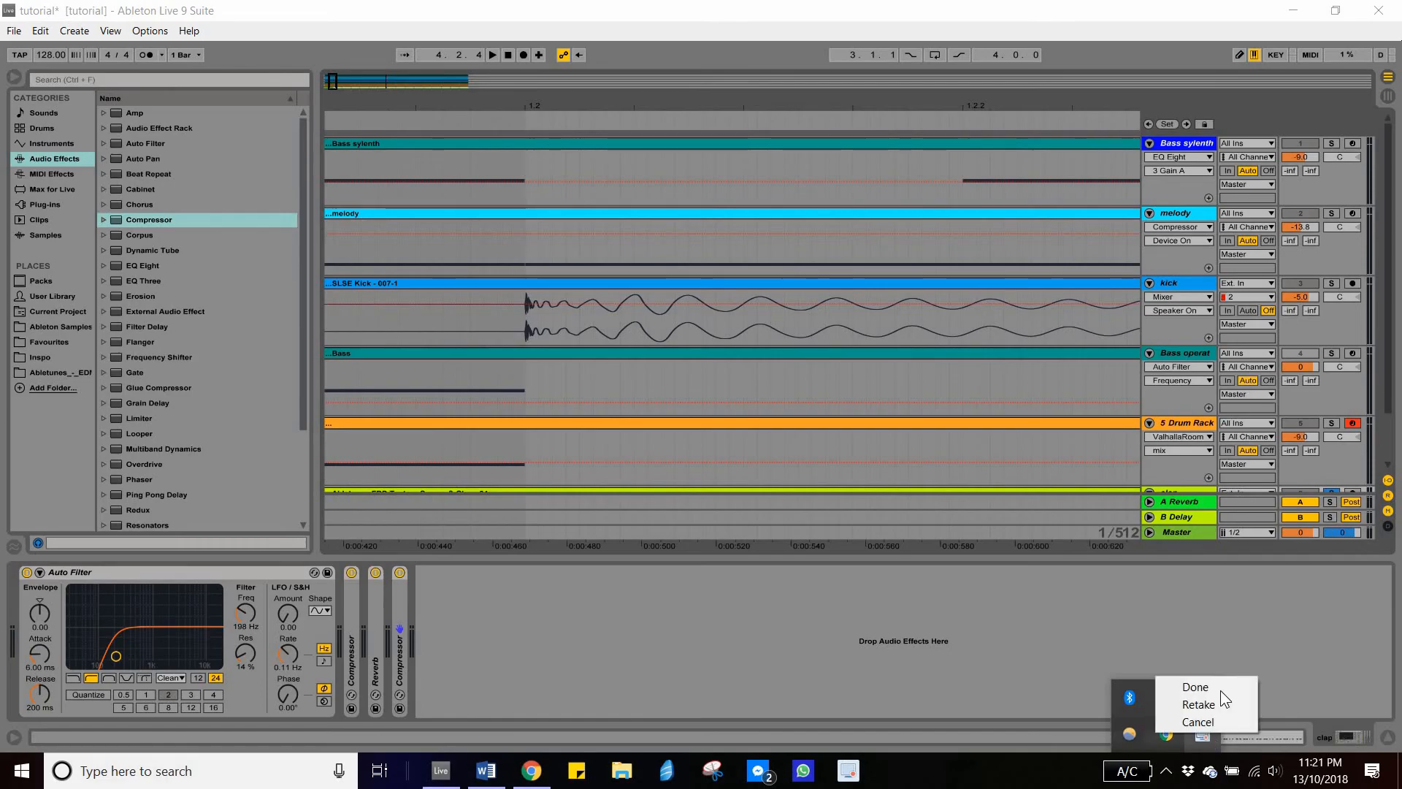
{"action": "left_click", "coordinate": [1220, 690]}
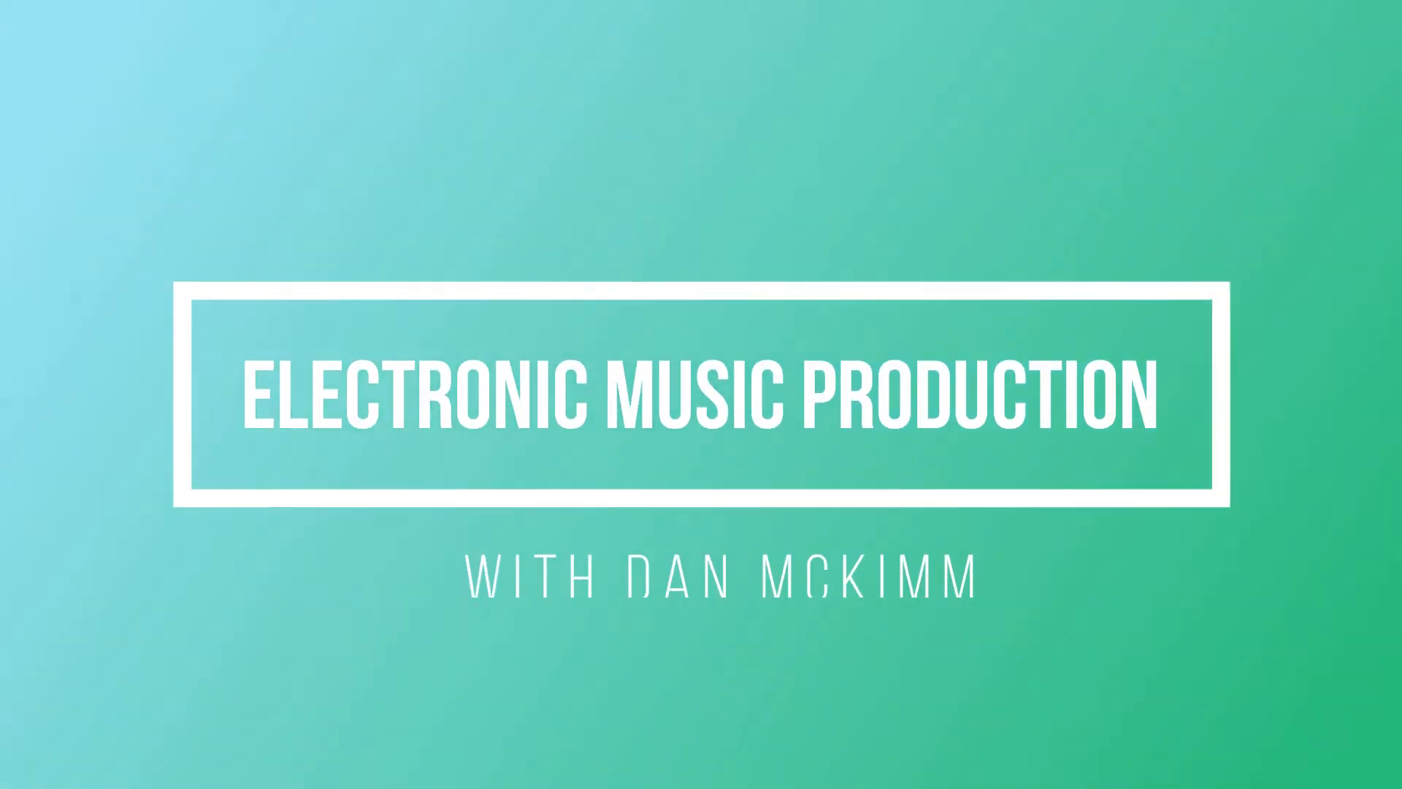